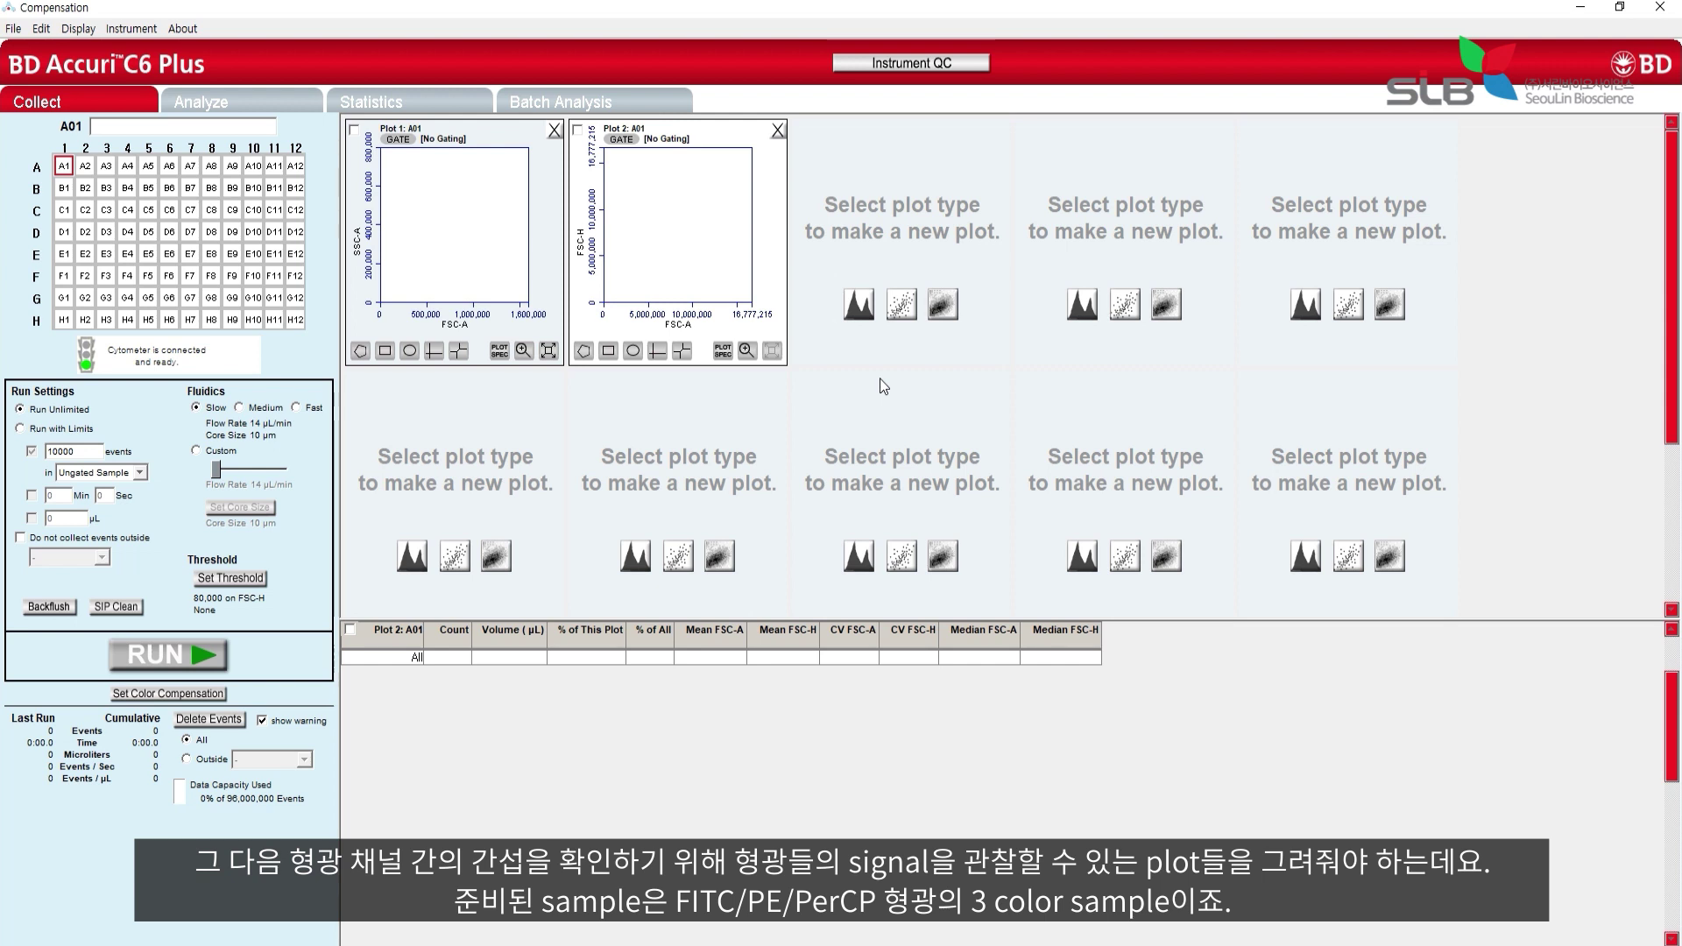
# Create a dot plot with FITC-A on the horizontal axis and PE-A on the vertical axis in the first empty slot of the second row.
pyautogui.click(455, 555)
pyautogui.click(474, 576)
pyautogui.click(495, 623)
pyautogui.click(358, 496)
pyautogui.click(406, 570)
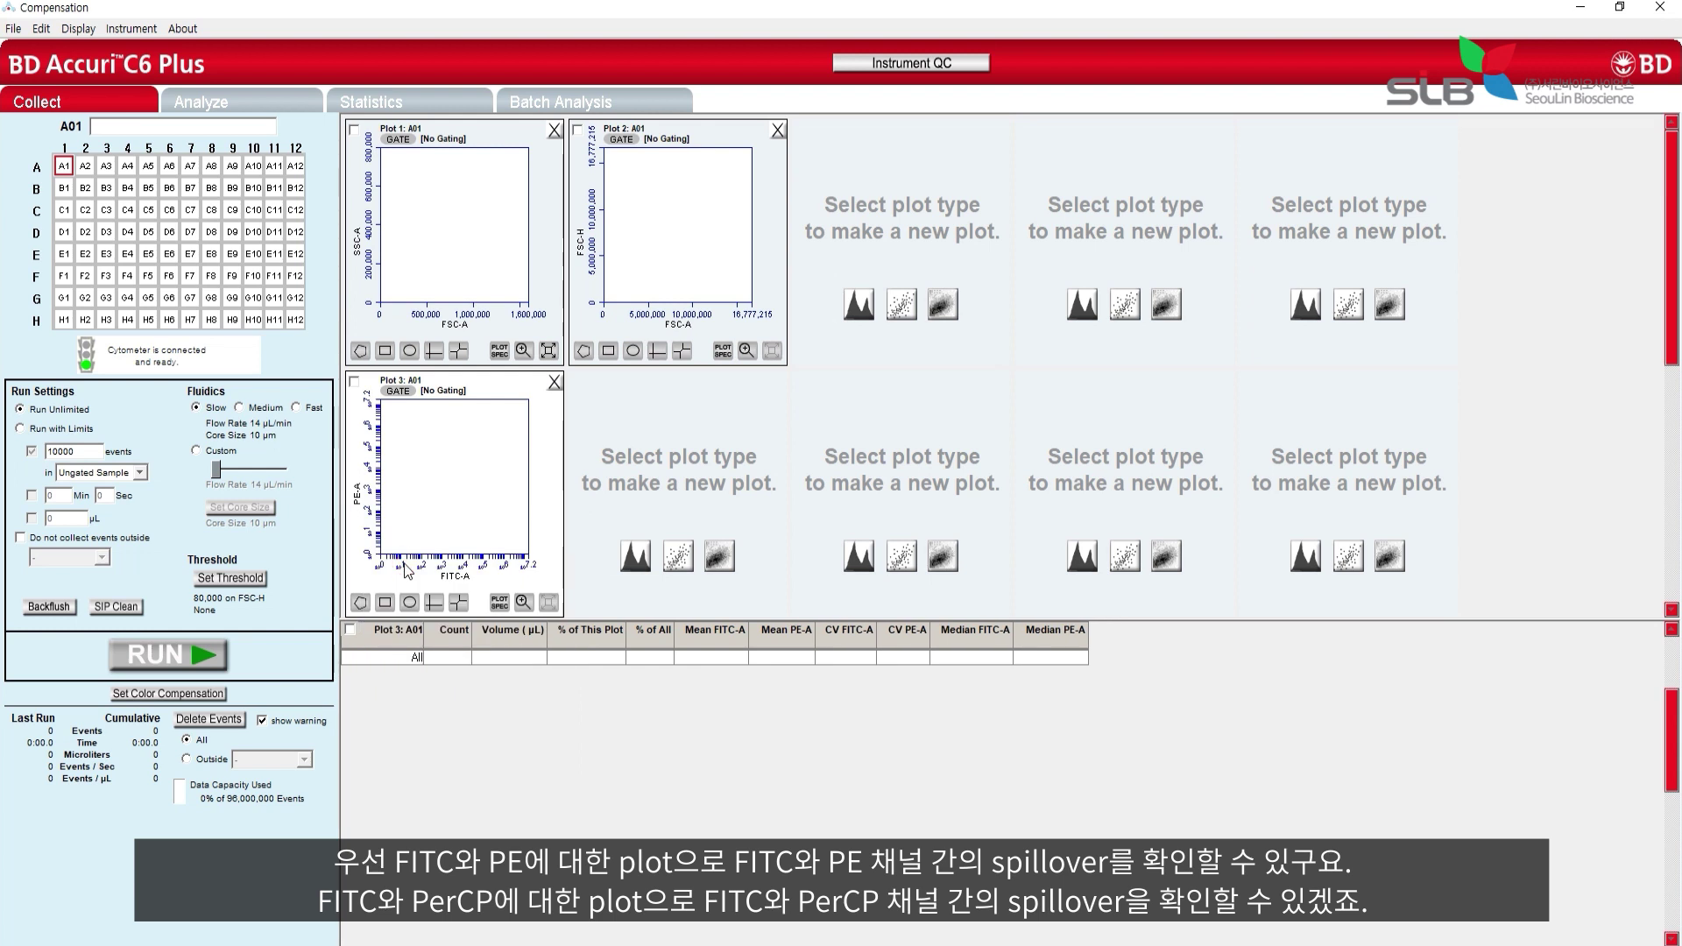
# Create a dot plot of FITC-A against PerCP-A, with PerCP-A on the vertical axis, beside the FITC/PE plot.
pyautogui.click(678, 555)
pyautogui.click(678, 576)
pyautogui.click(701, 629)
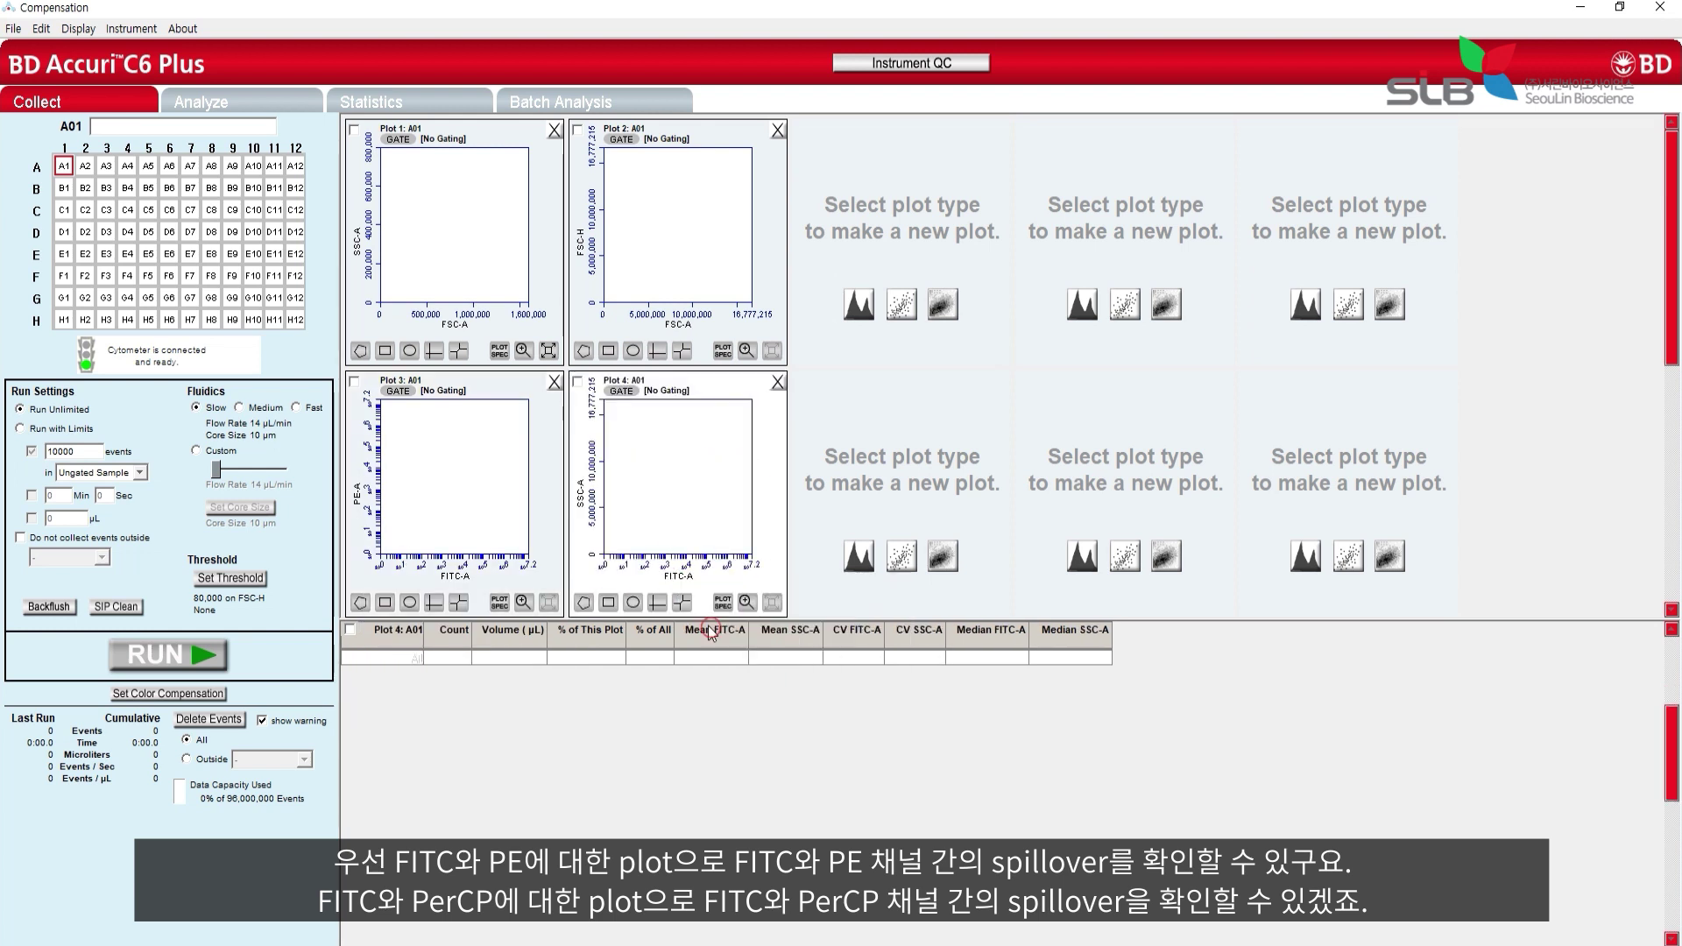
pyautogui.click(582, 496)
pyautogui.click(734, 585)
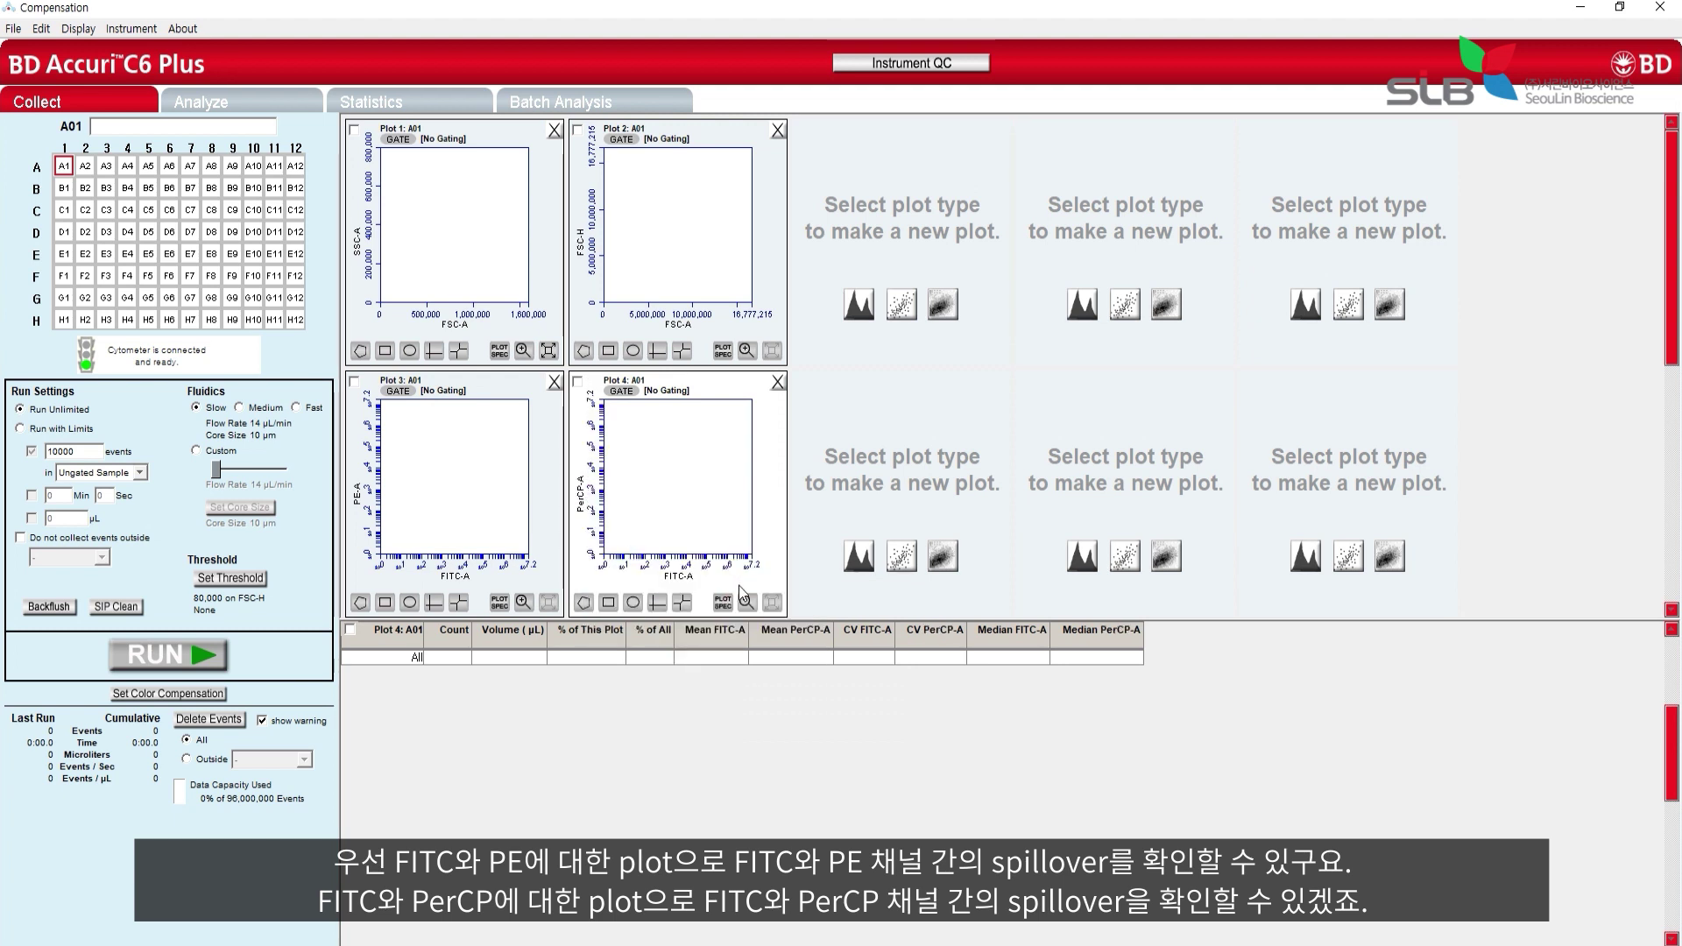
# Create a dot plot with PE-A on the horizontal axis and PerCP-A on the vertical axis beside the FITC/PerCP plot.
pyautogui.click(902, 556)
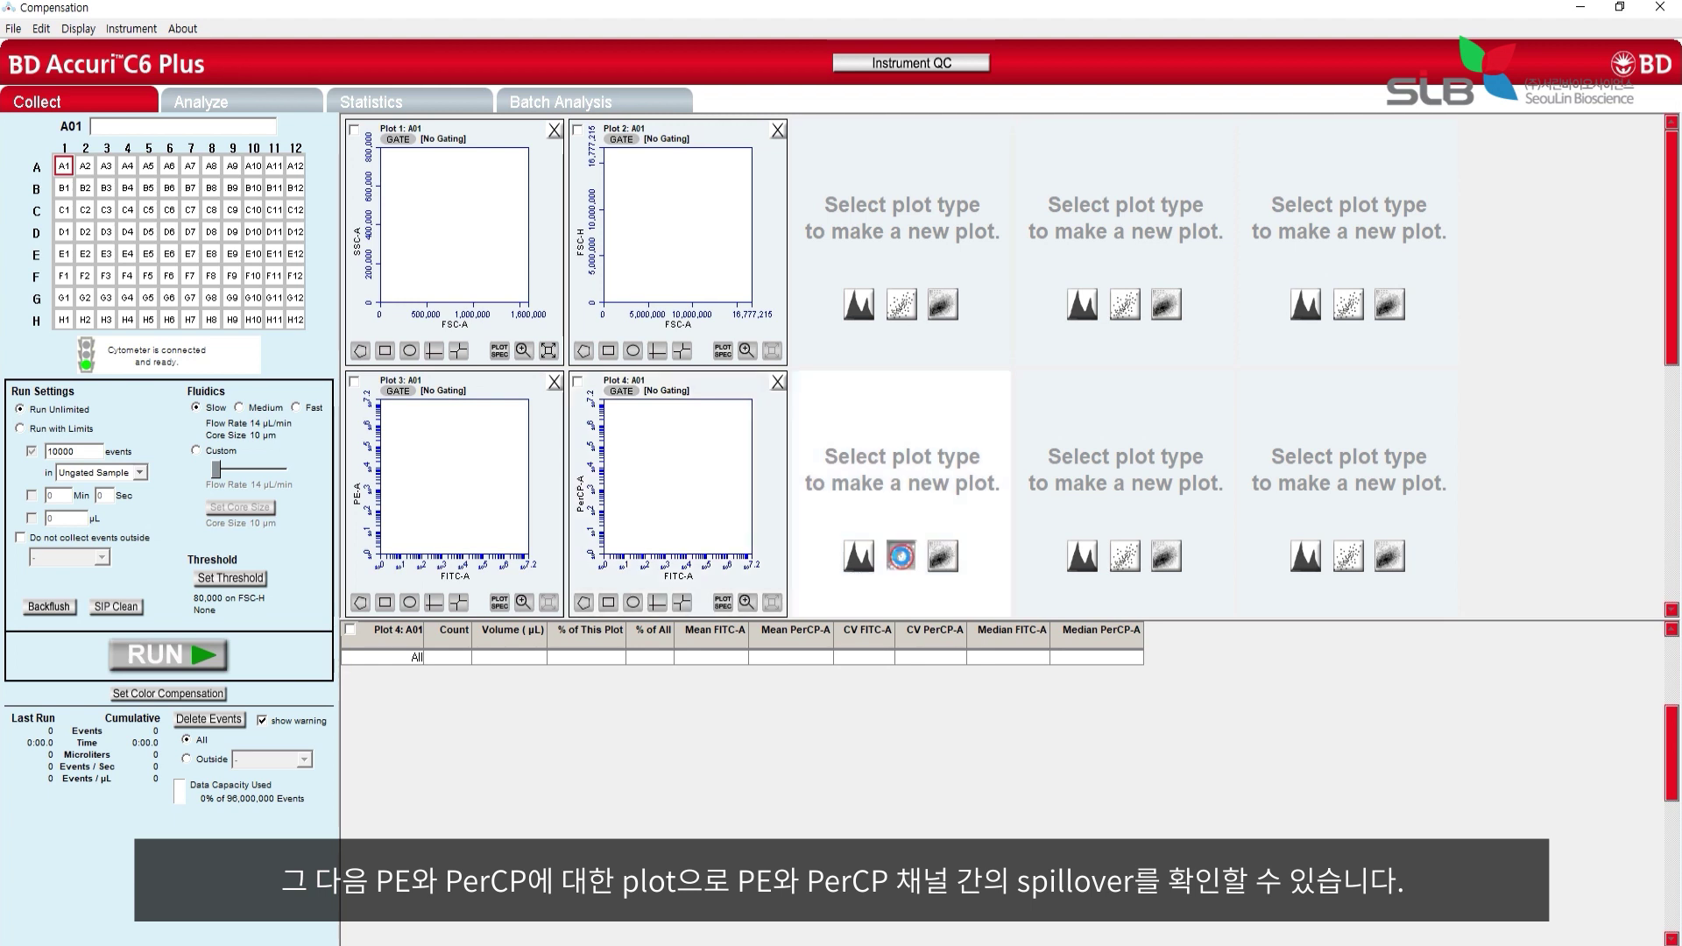
pyautogui.click(905, 577)
pyautogui.click(937, 646)
pyautogui.click(805, 499)
pyautogui.click(858, 585)
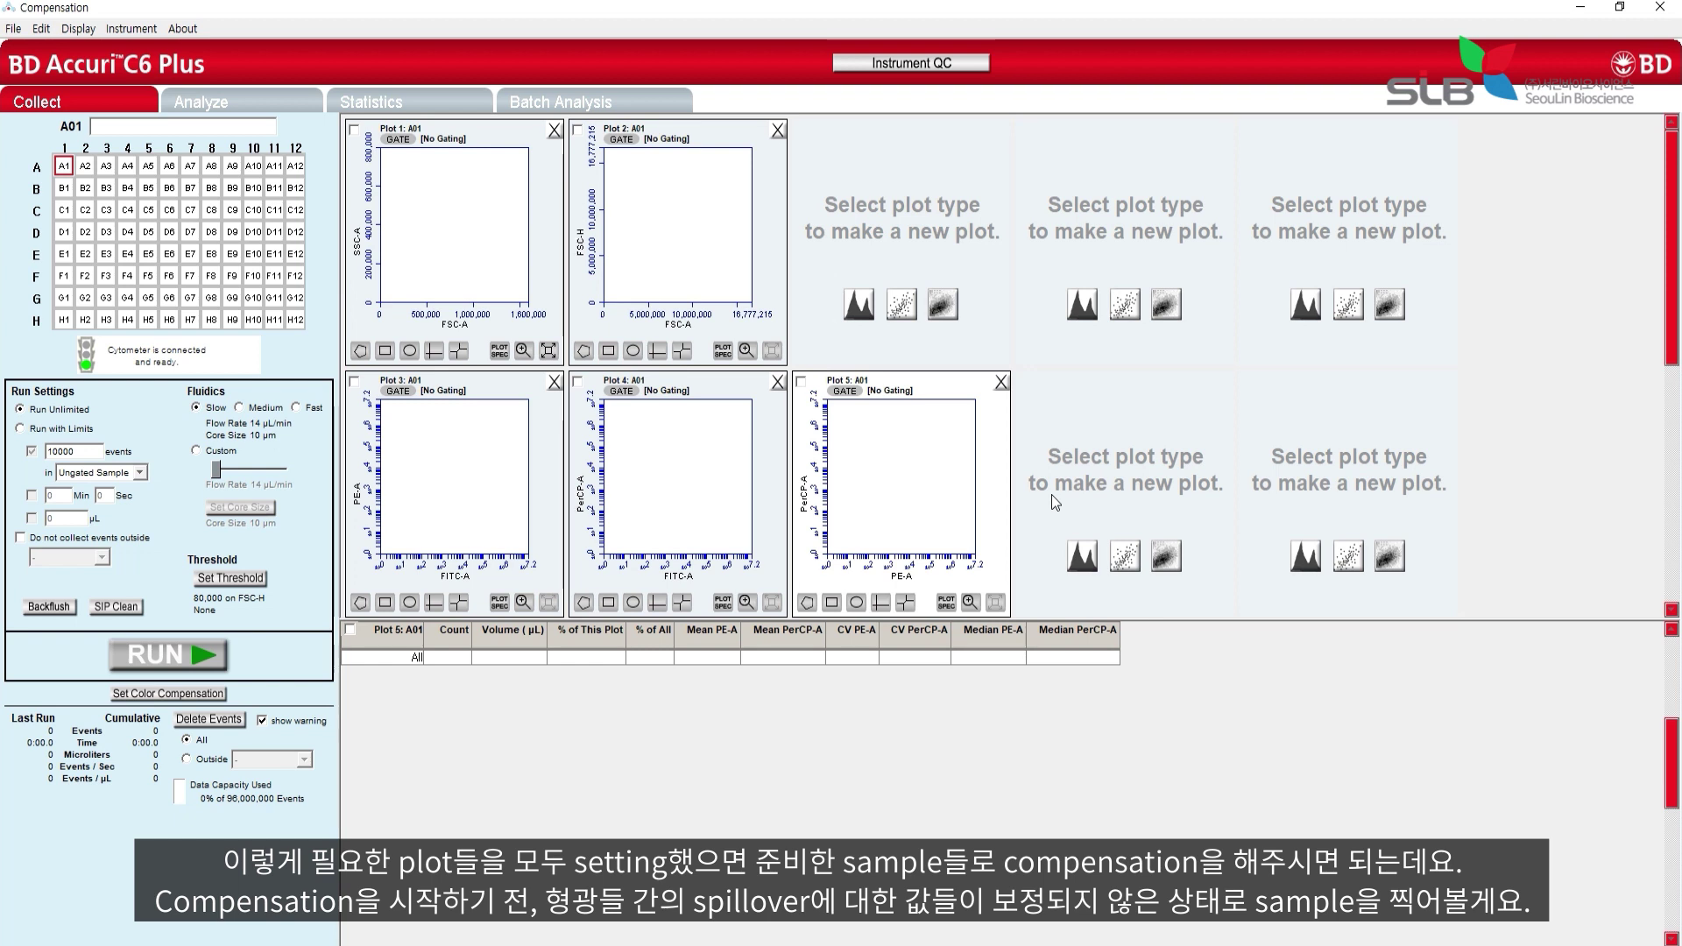
# Limit the run to 5000 events at medium fluidics speed and start acquisition.
pyautogui.click(19, 429)
pyautogui.doubleClick(70, 451)
pyautogui.write('5000')
pyautogui.click(238, 408)
pyautogui.click(162, 655)
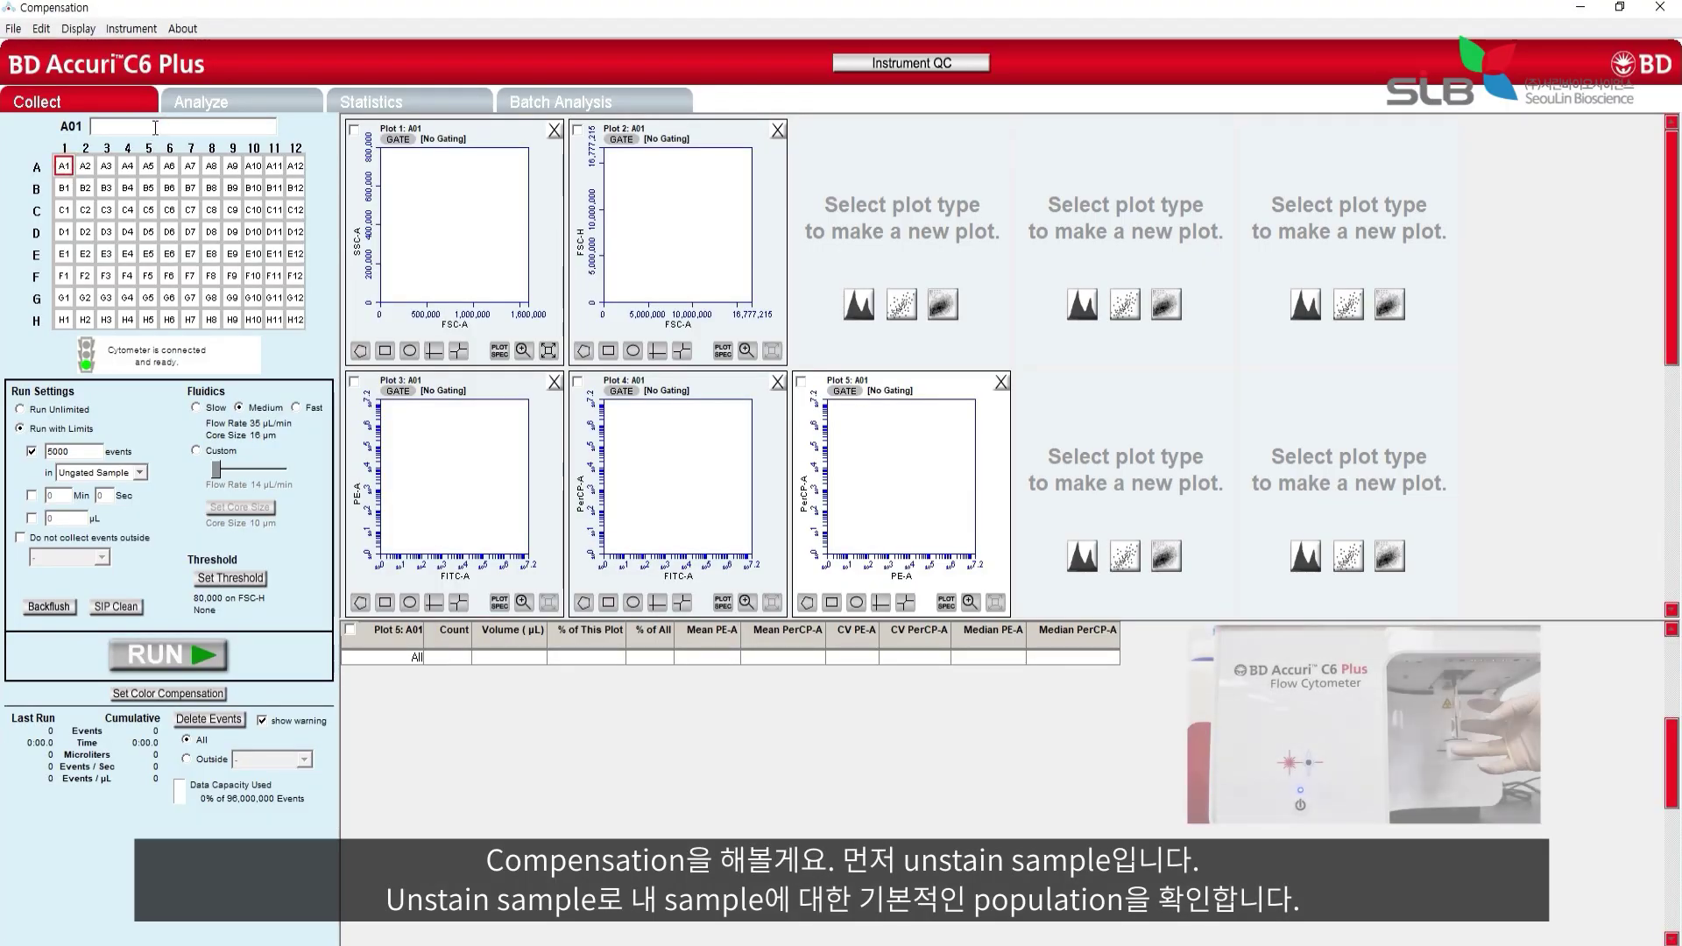
# Name well A01 "unstain" and acquire the sample.
pyautogui.write('unstain')
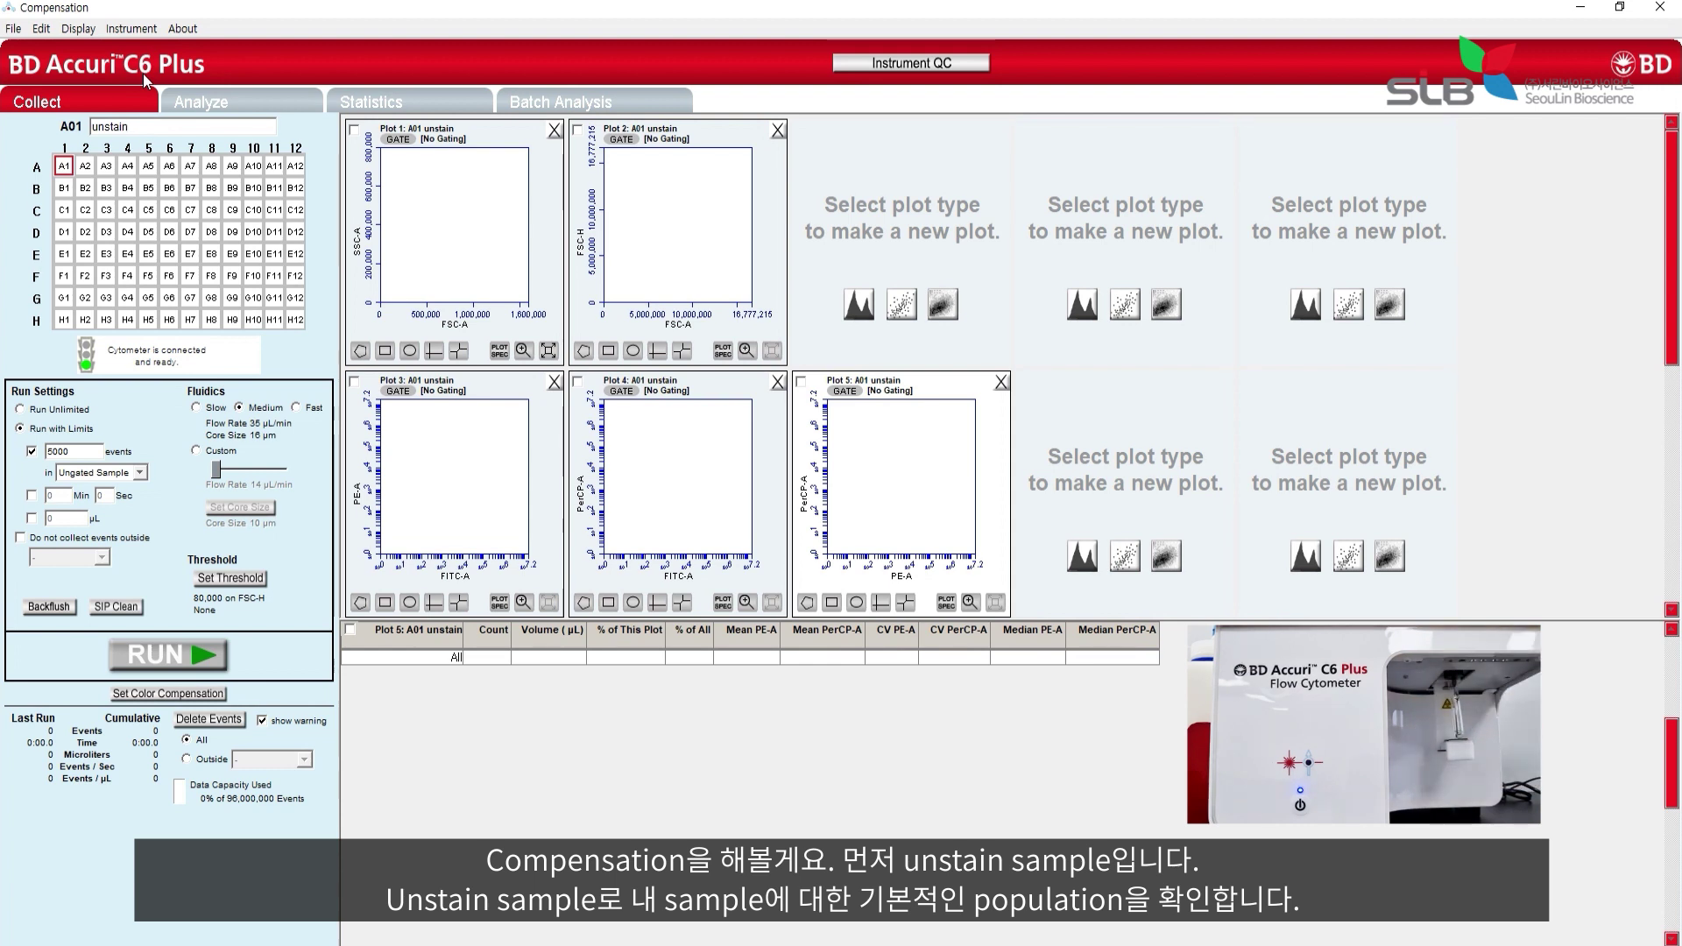
pyautogui.click(168, 654)
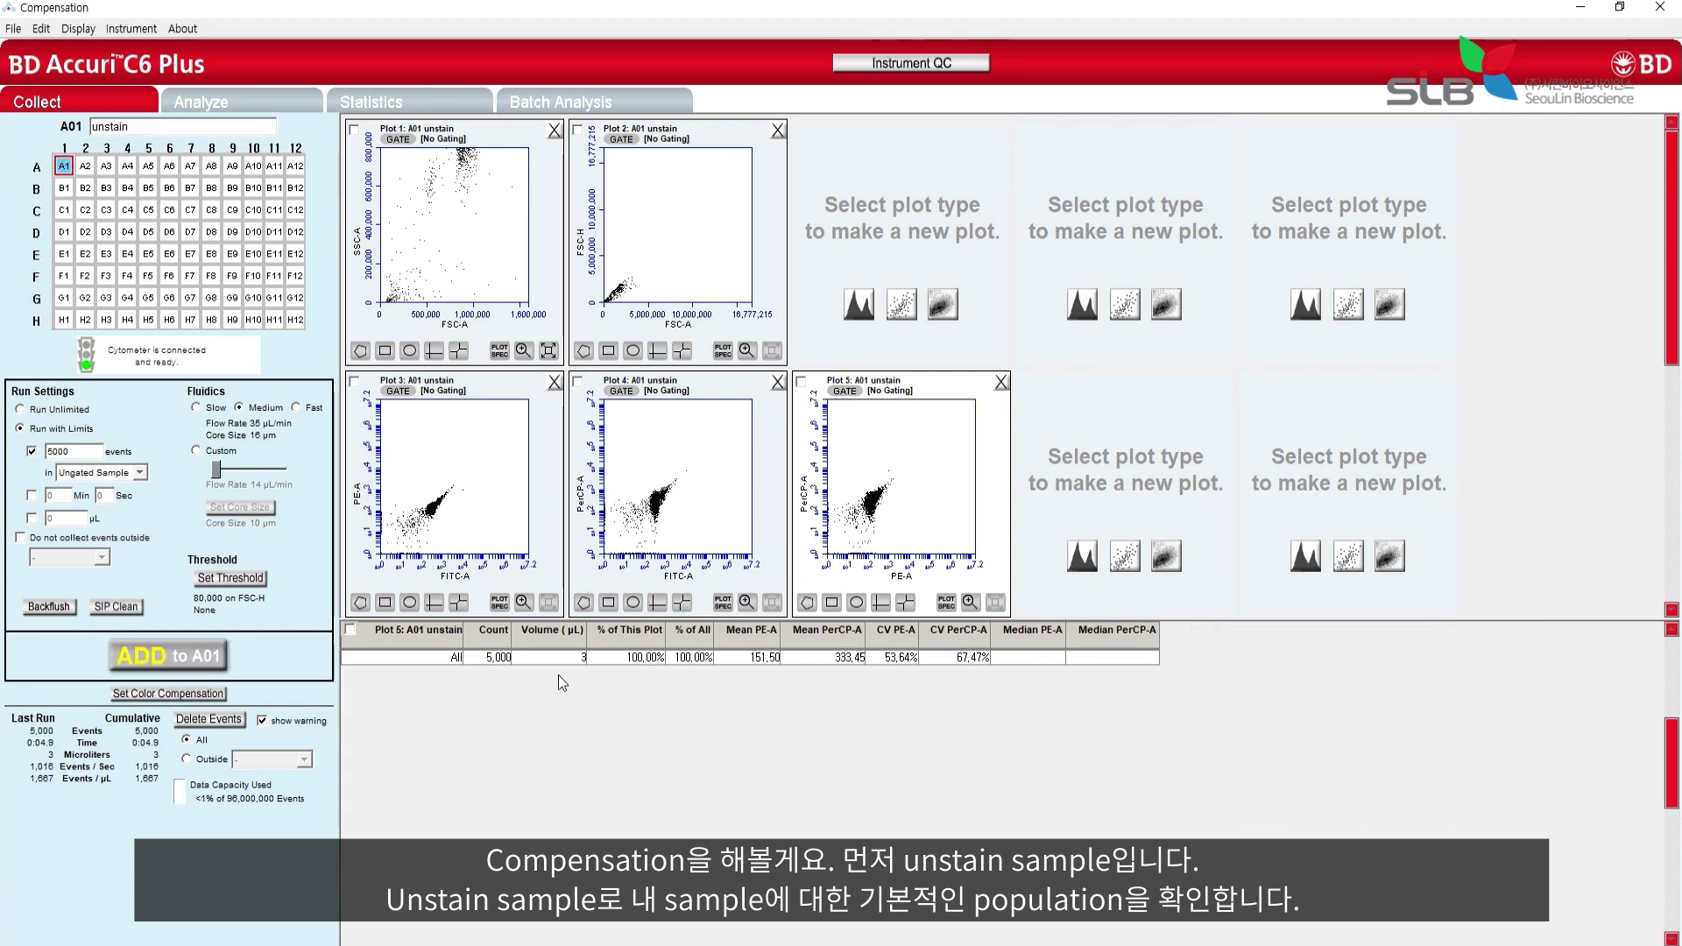
# Show the full range of the FSC-A/SSC-A plot and draw an elliptical gate named "live cell" around the main population.
pyautogui.click(548, 351)
pyautogui.click(409, 350)
pyautogui.moveTo(397, 268); pyautogui.dragTo(414, 297)
pyautogui.click(405, 254)
pyautogui.write('live cell')
pyautogui.press('Return')
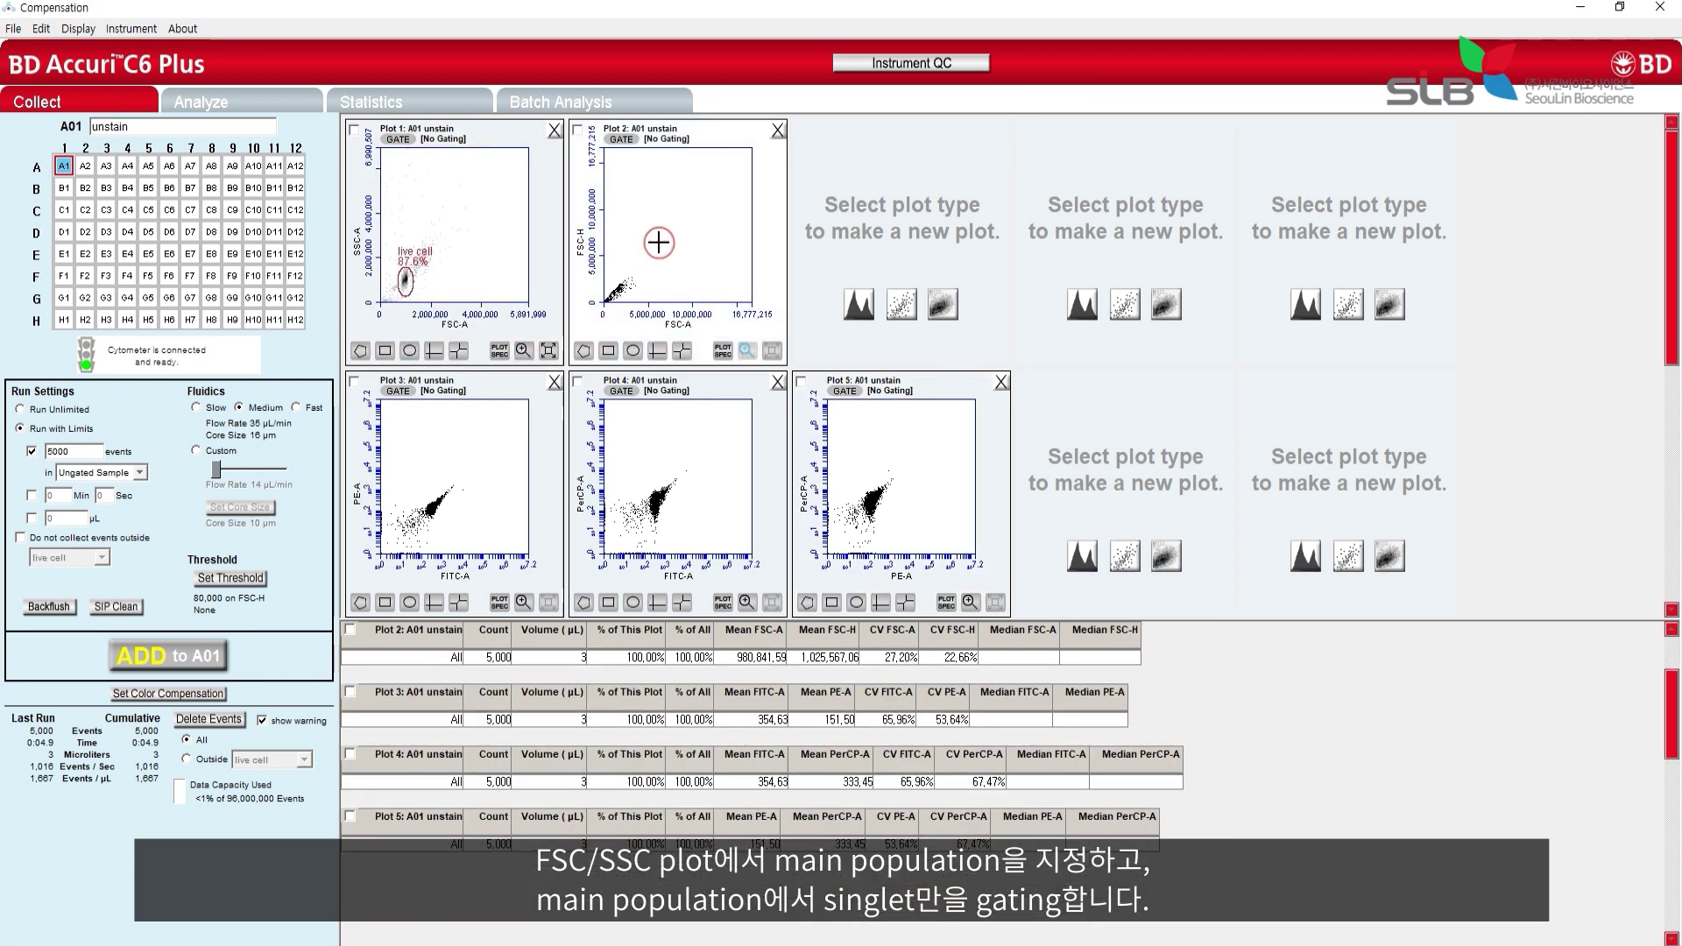
# Gate the FSC-A/FSC-H plot on the live cell population.
pyautogui.click(627, 142)
pyautogui.click(730, 416)
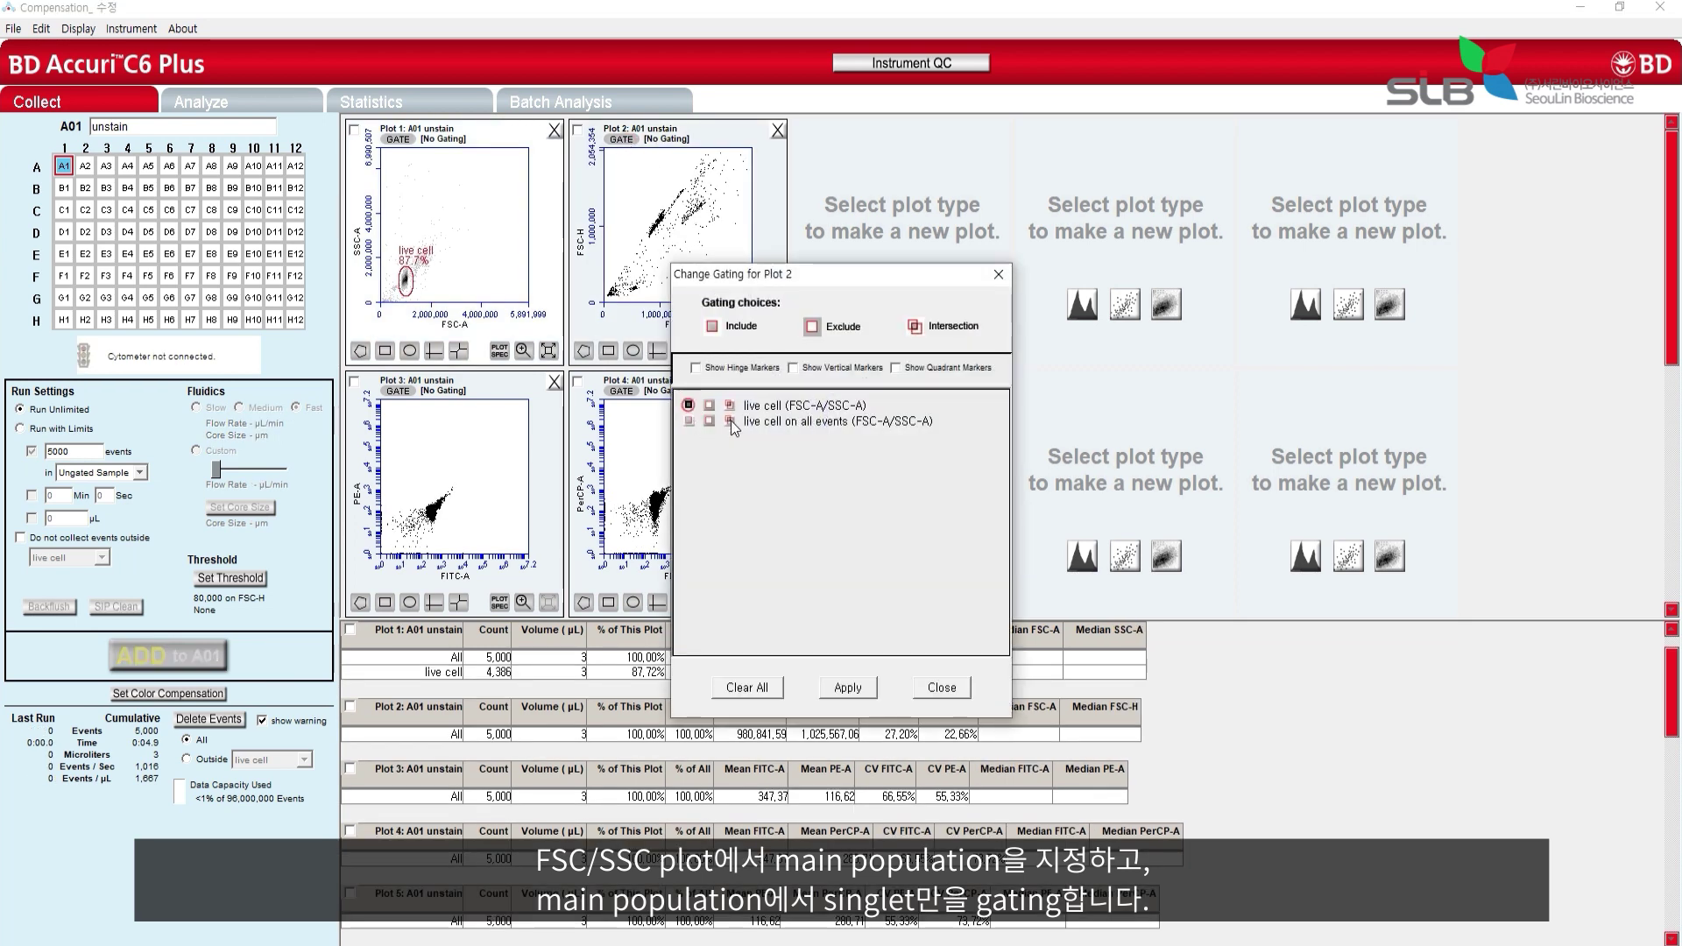
pyautogui.click(846, 687)
# Draw a narrow polygon gate around the diagonal population in the FSC-A/FSC-H plot and name it "singlet".
pyautogui.click(584, 350)
pyautogui.click(657, 206)
pyautogui.click(647, 242)
pyautogui.click(676, 200)
pyautogui.click(659, 207)
pyautogui.write('singlet')
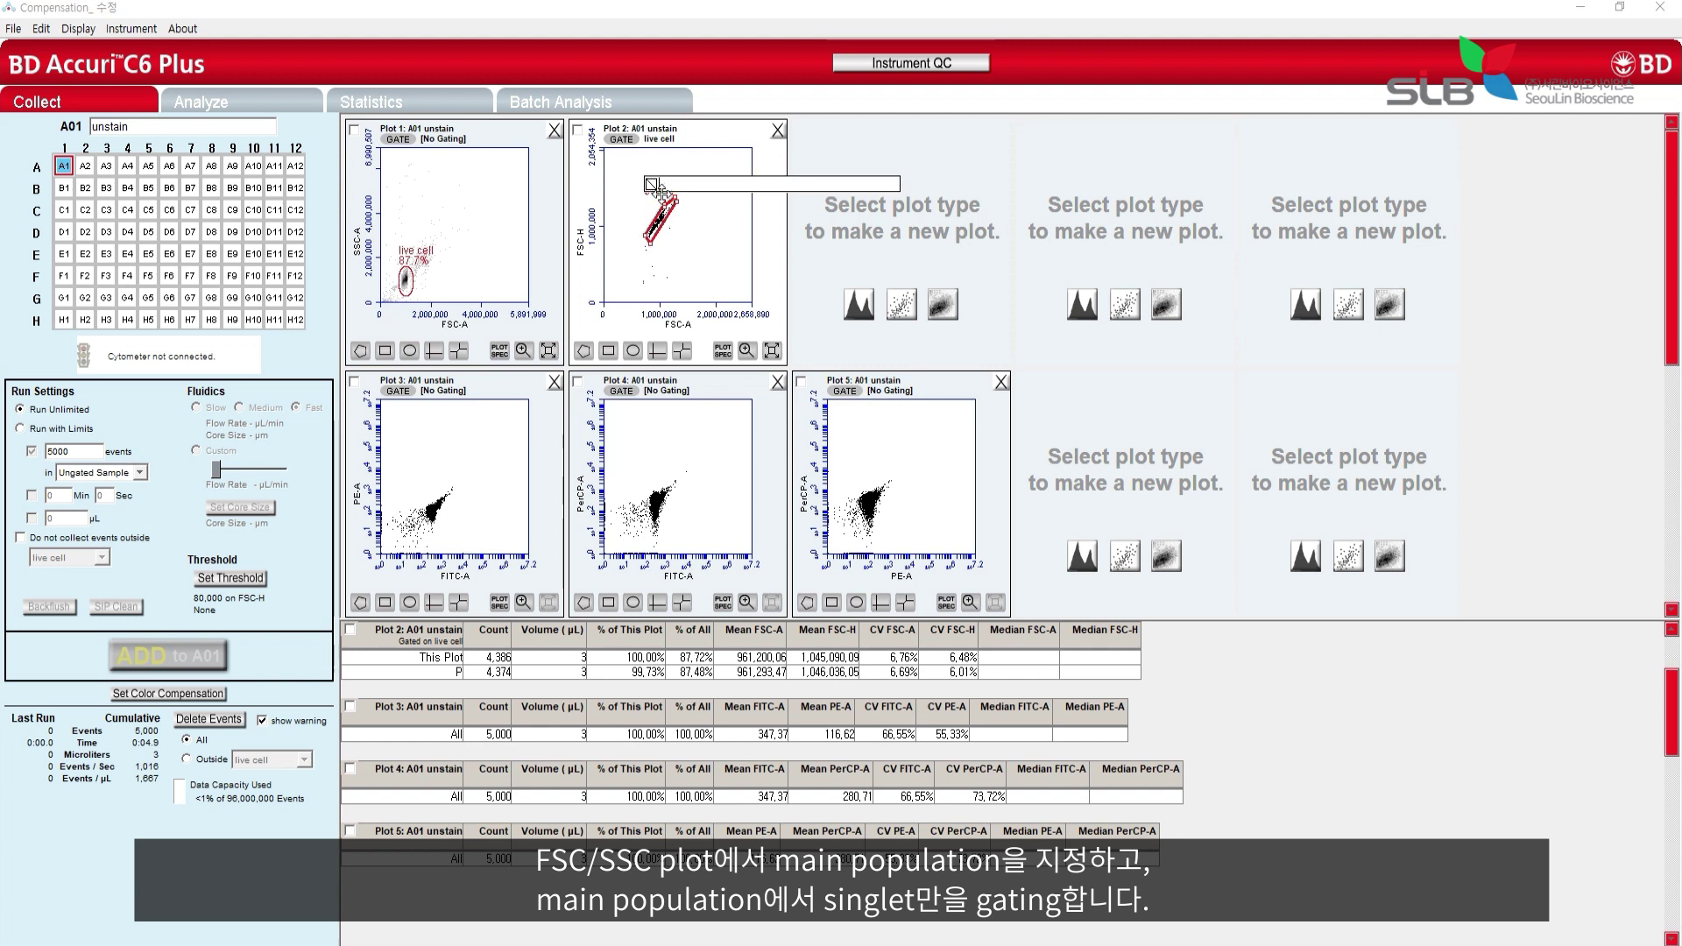
pyautogui.press('Return')
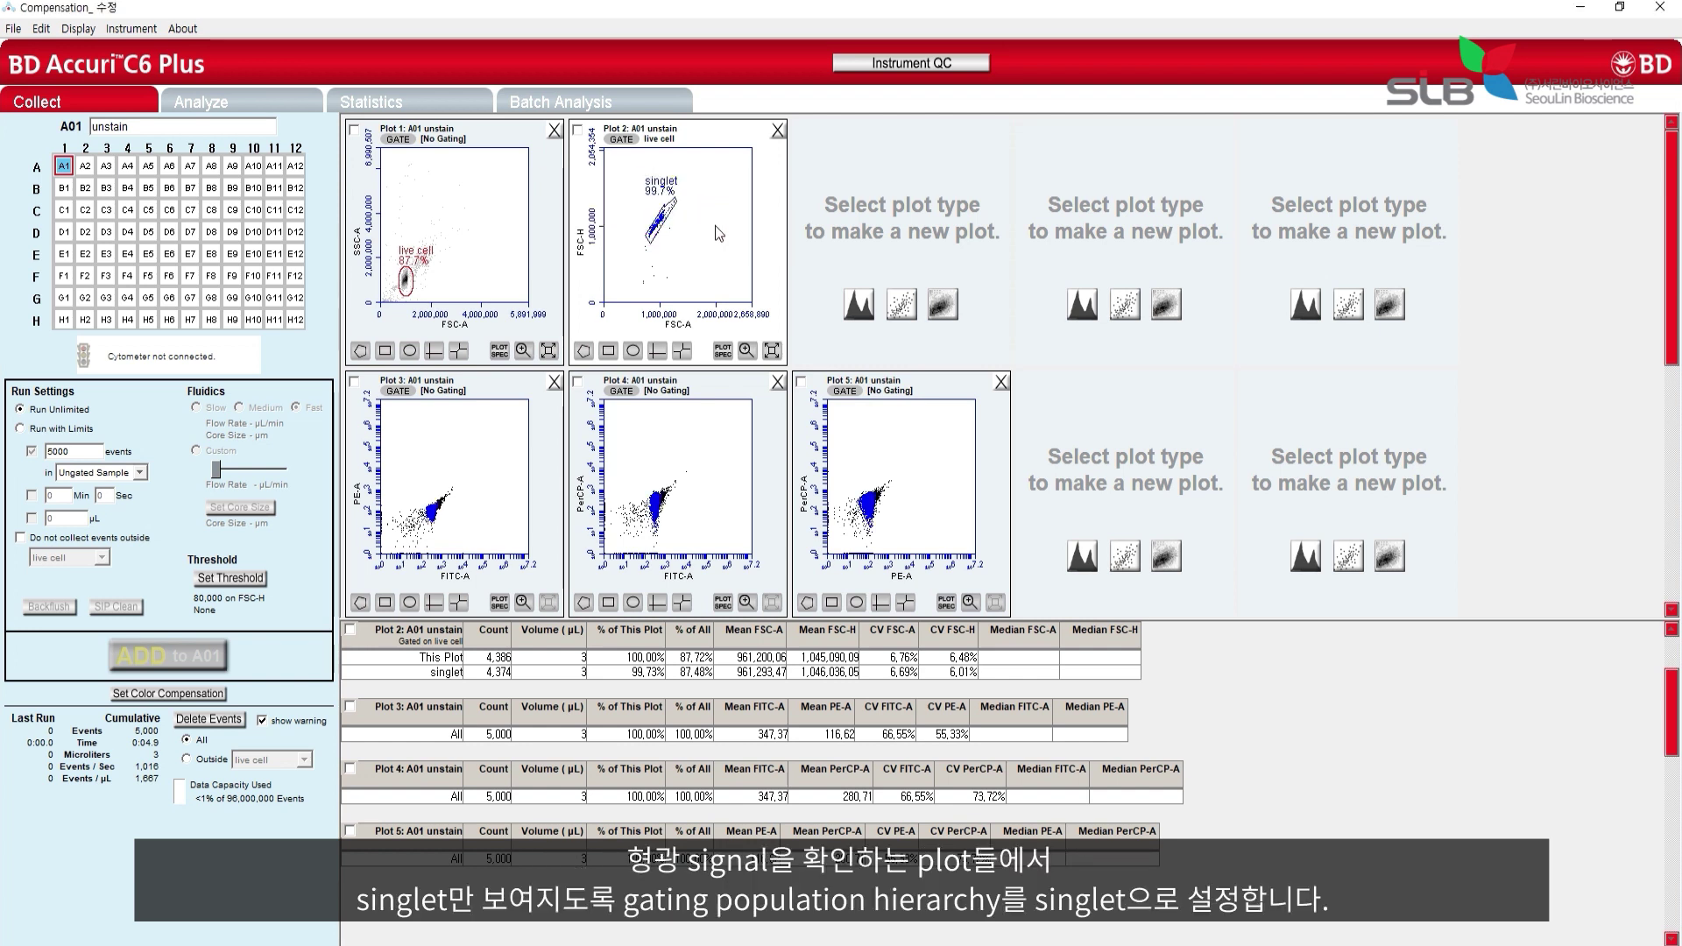
# Gate the three fluorescence plots, Plots 3, 4 and 5, on "singlet in live cell".
pyautogui.click(400, 391)
pyautogui.click(688, 455)
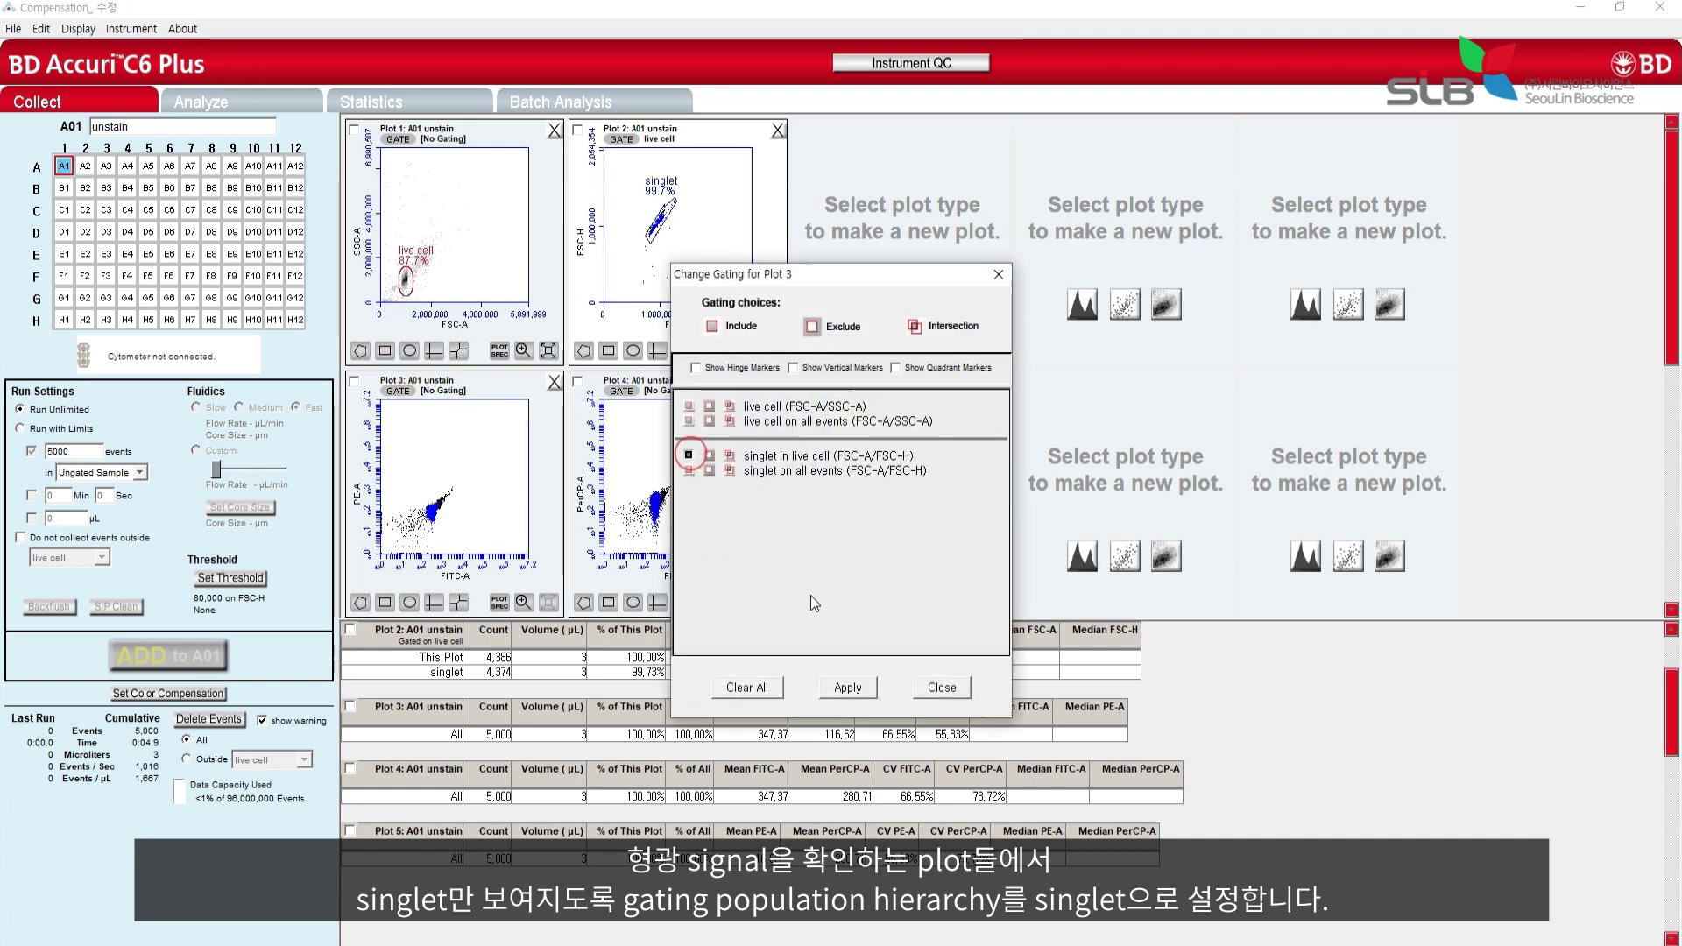
pyautogui.click(847, 687)
pyautogui.click(941, 687)
pyautogui.click(622, 390)
pyautogui.click(688, 455)
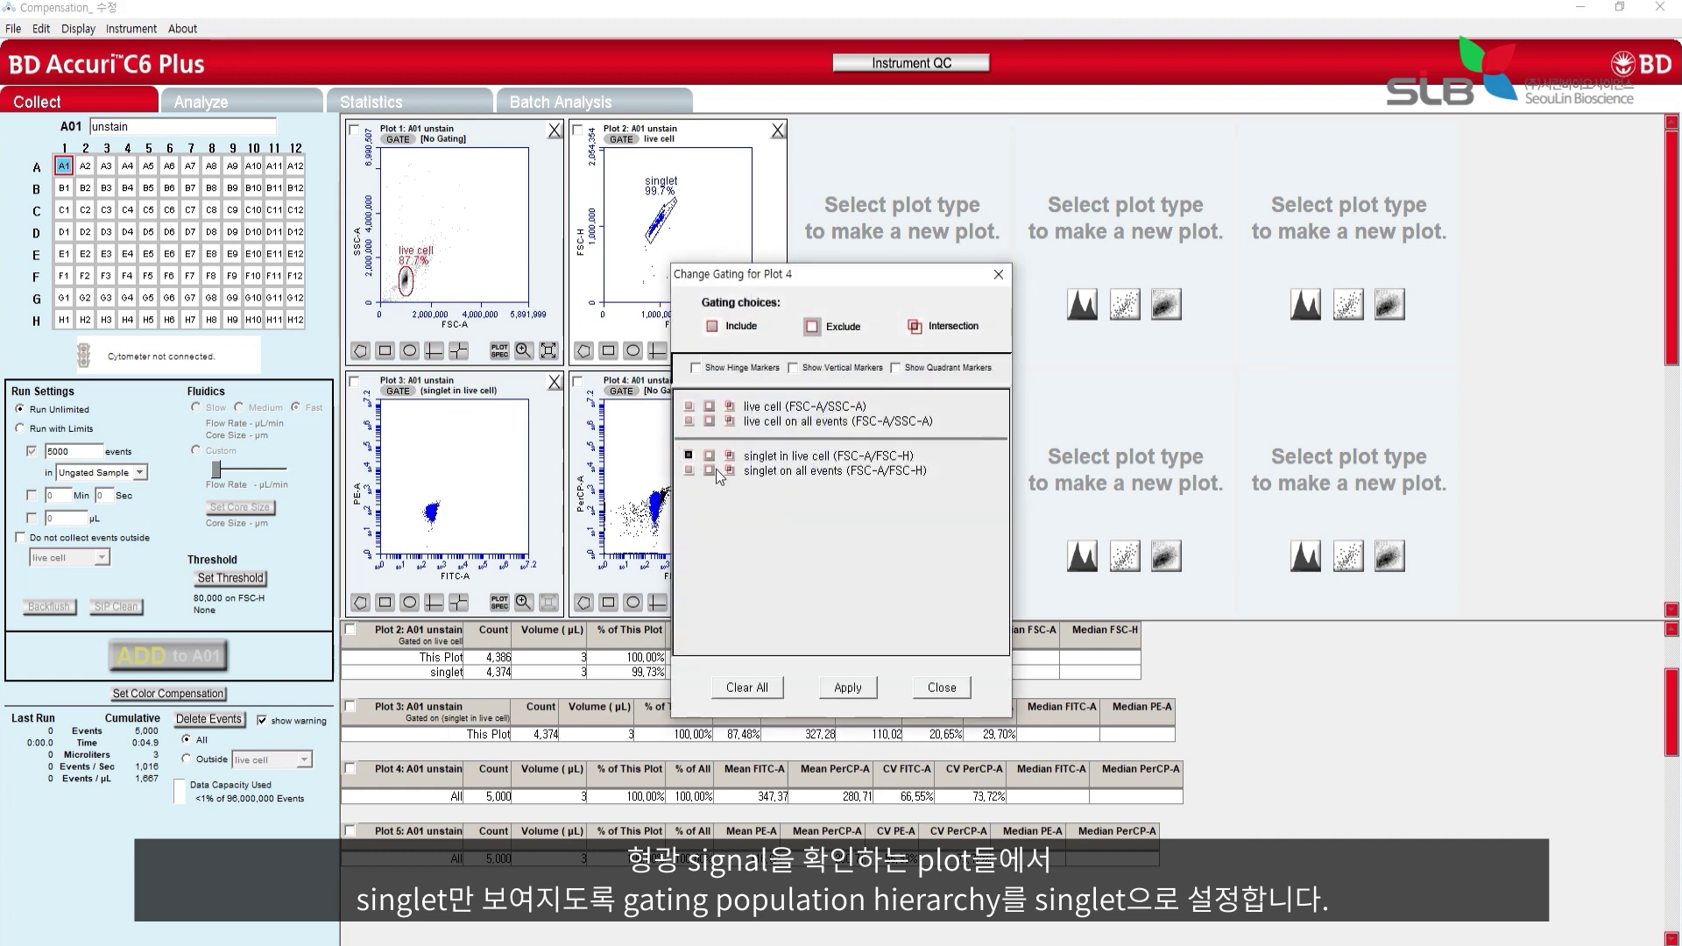
pyautogui.click(848, 687)
pyautogui.click(941, 687)
pyautogui.click(843, 390)
pyautogui.click(689, 455)
pyautogui.click(847, 687)
pyautogui.click(941, 687)
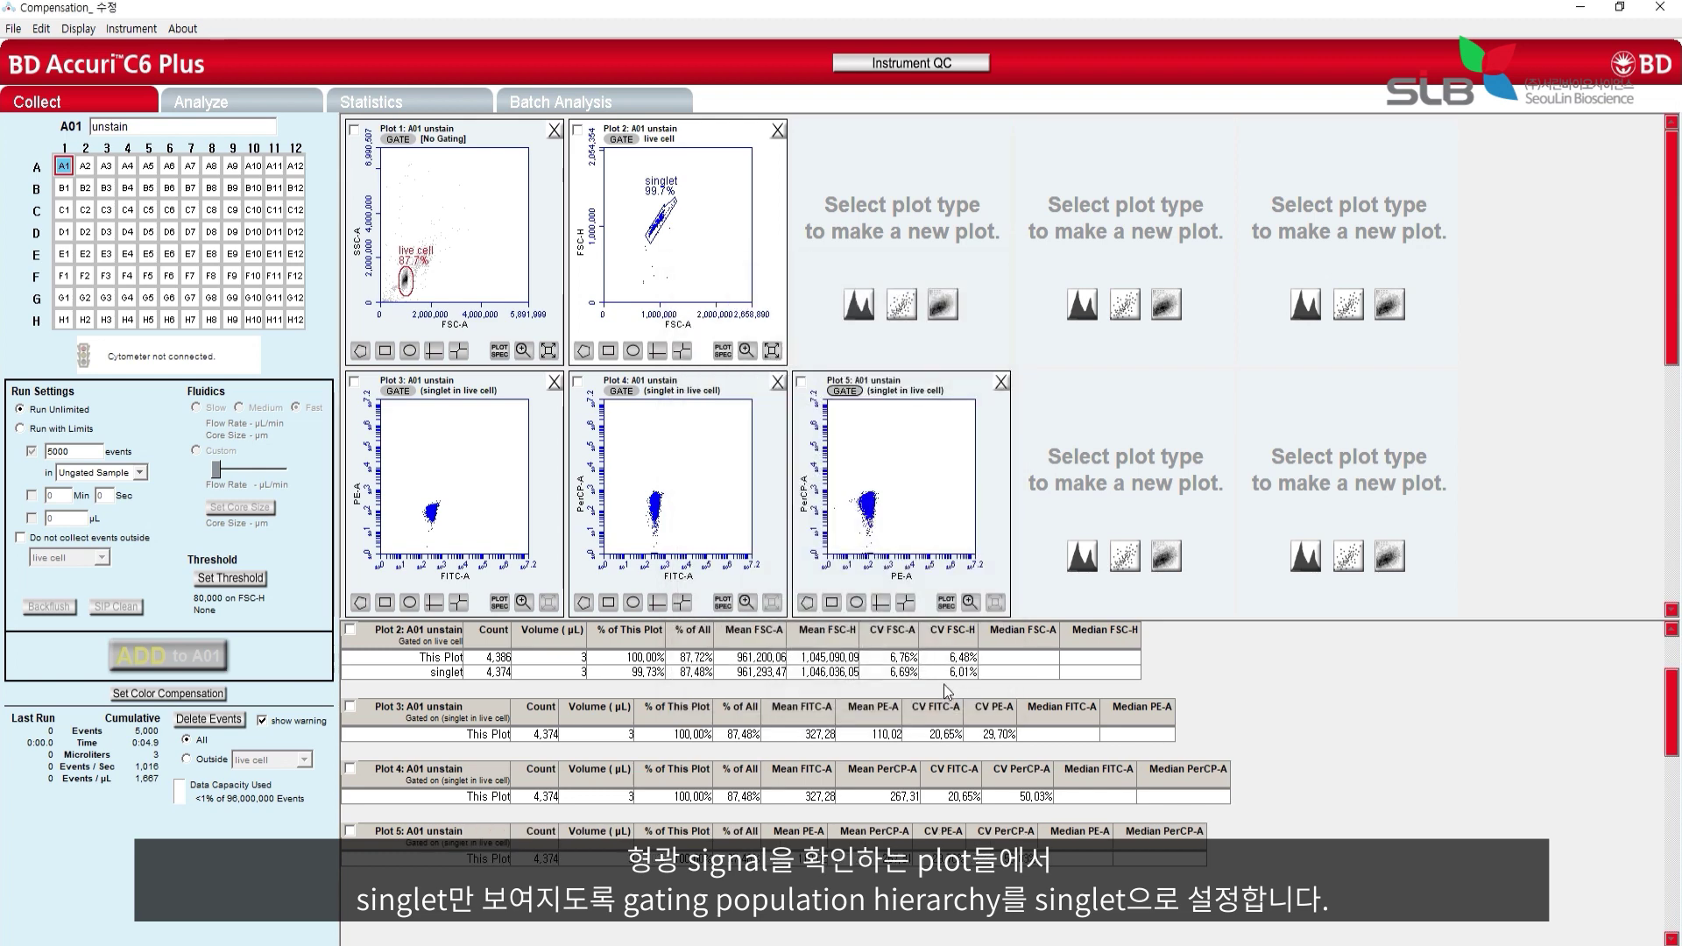
# Add a quadrant gate to each of Plots 3, 4 and 5, keeping the unstained population in the lower-left quadrant.
pyautogui.click(459, 602)
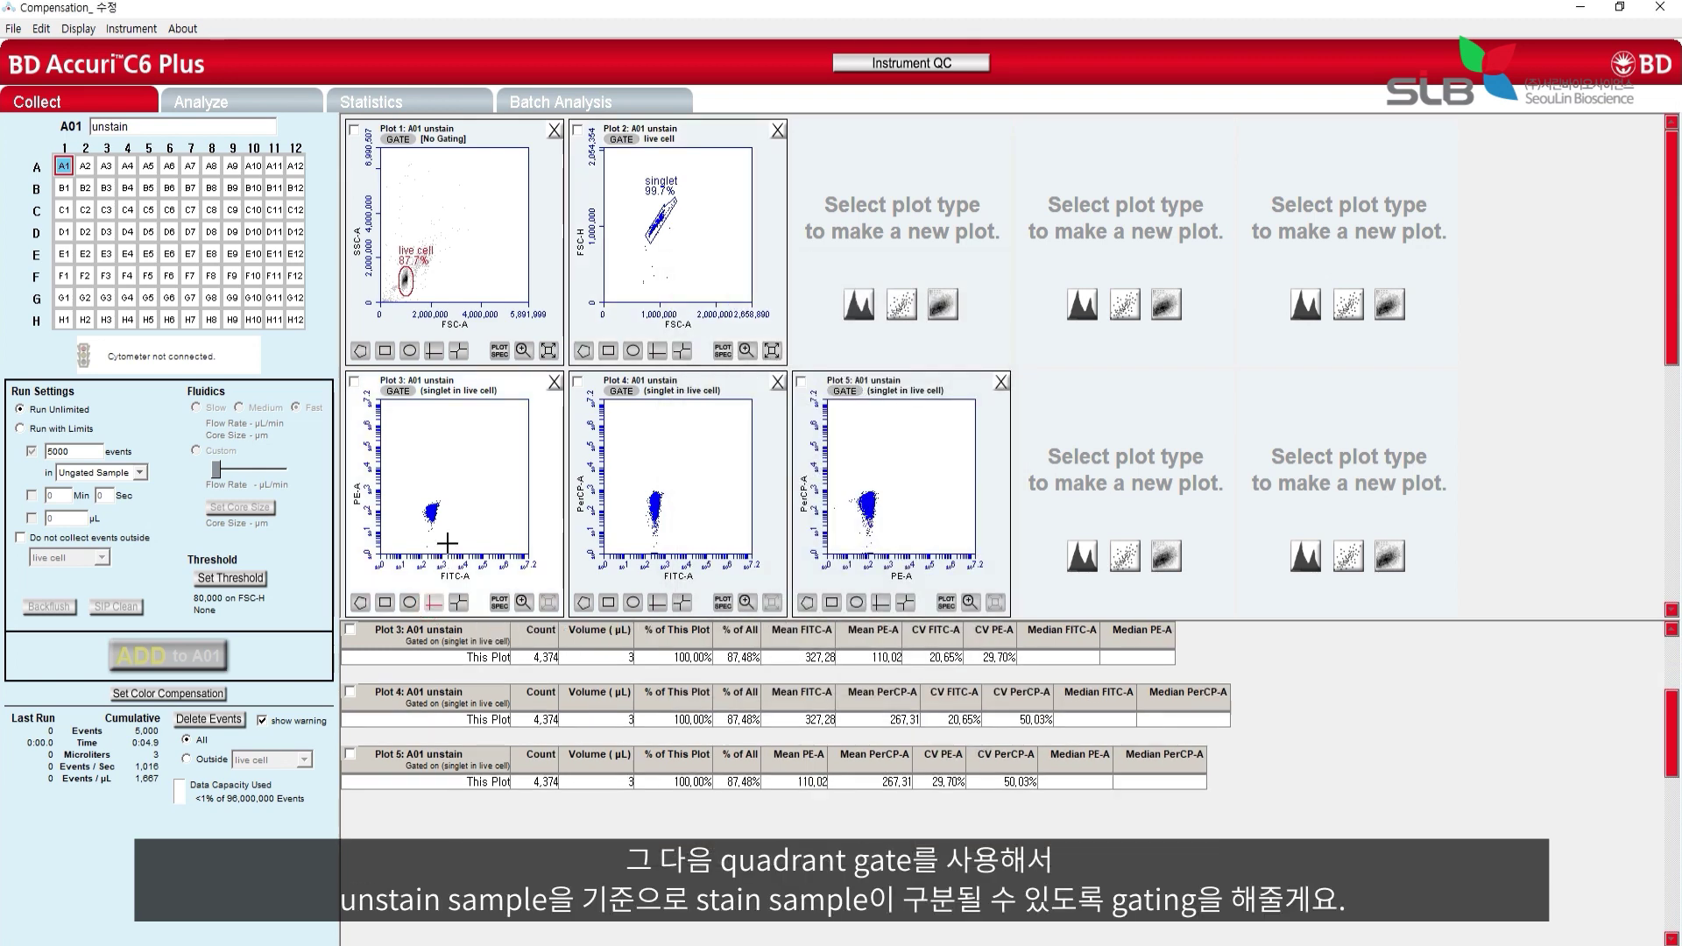
pyautogui.click(445, 496)
pyautogui.click(657, 602)
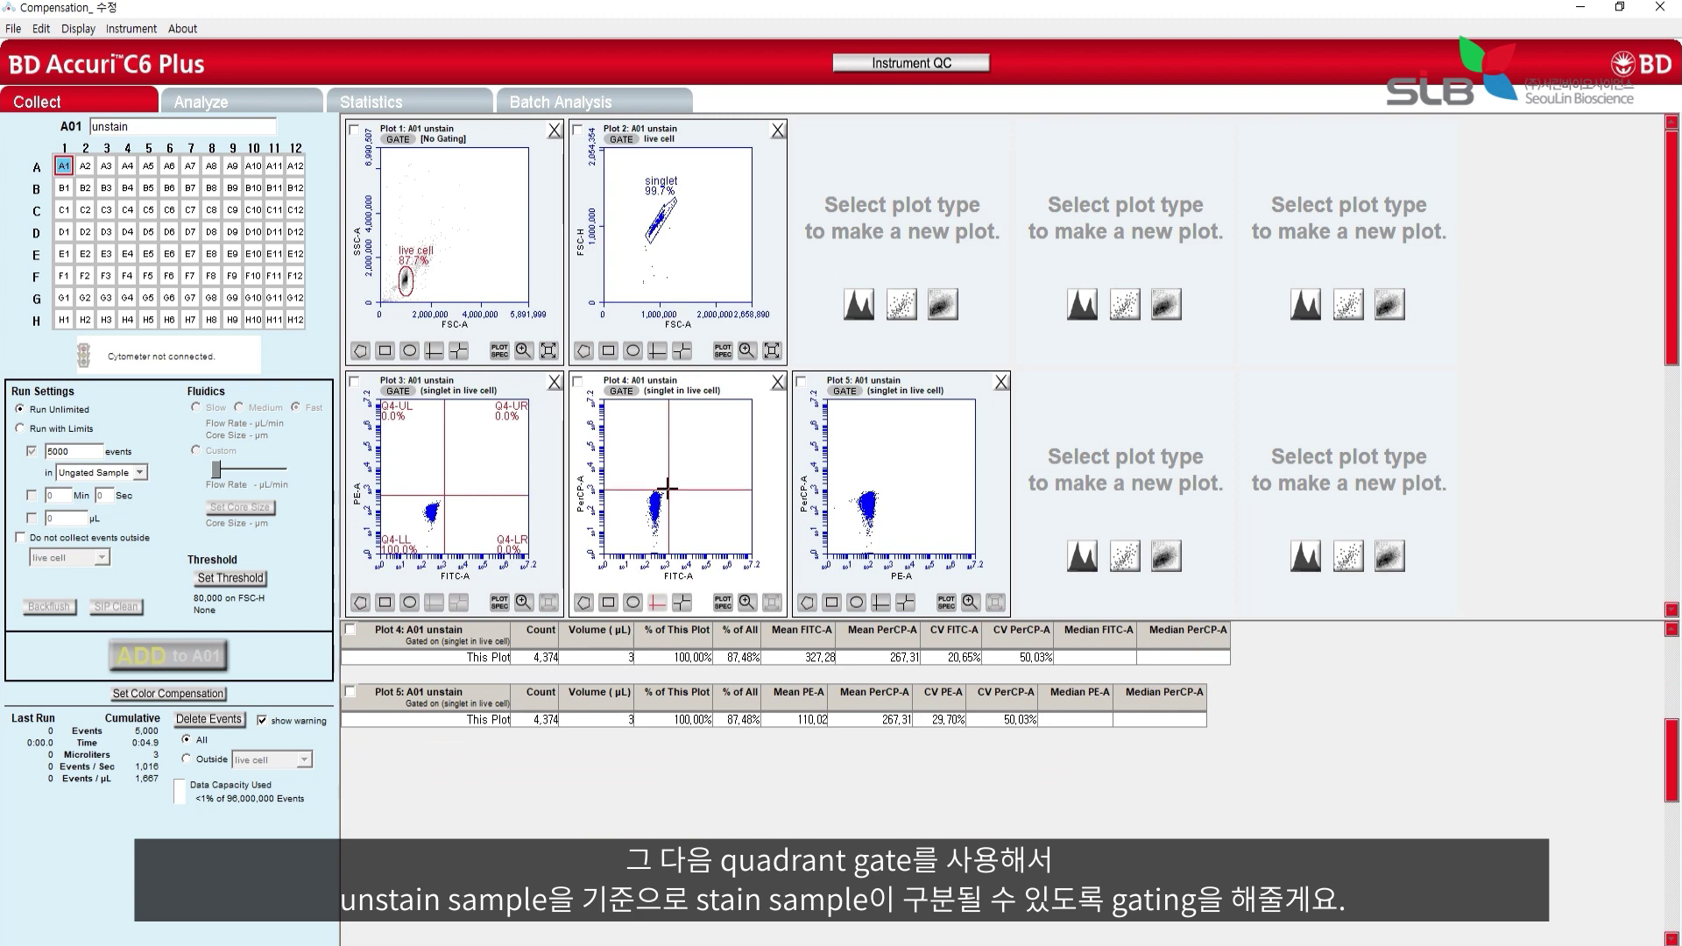
pyautogui.click(666, 487)
pyautogui.click(905, 601)
pyautogui.click(883, 487)
pyautogui.click(883, 488)
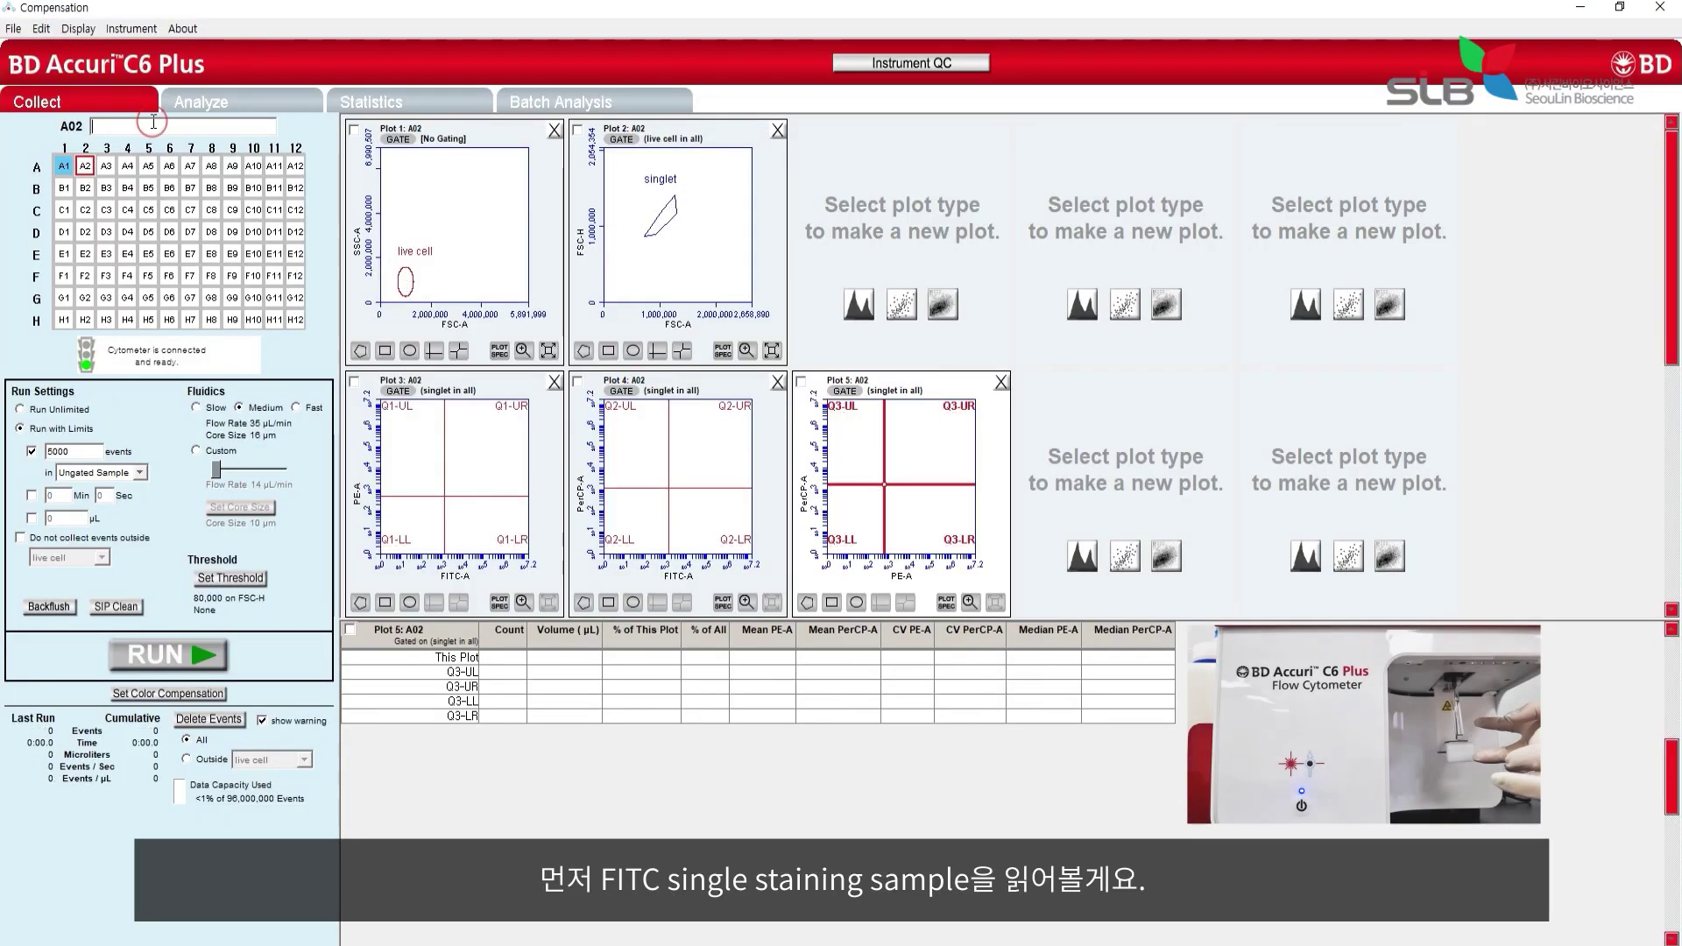
# Name well A02 "FITC only" and acquire the sample.
pyautogui.write('FITC only')
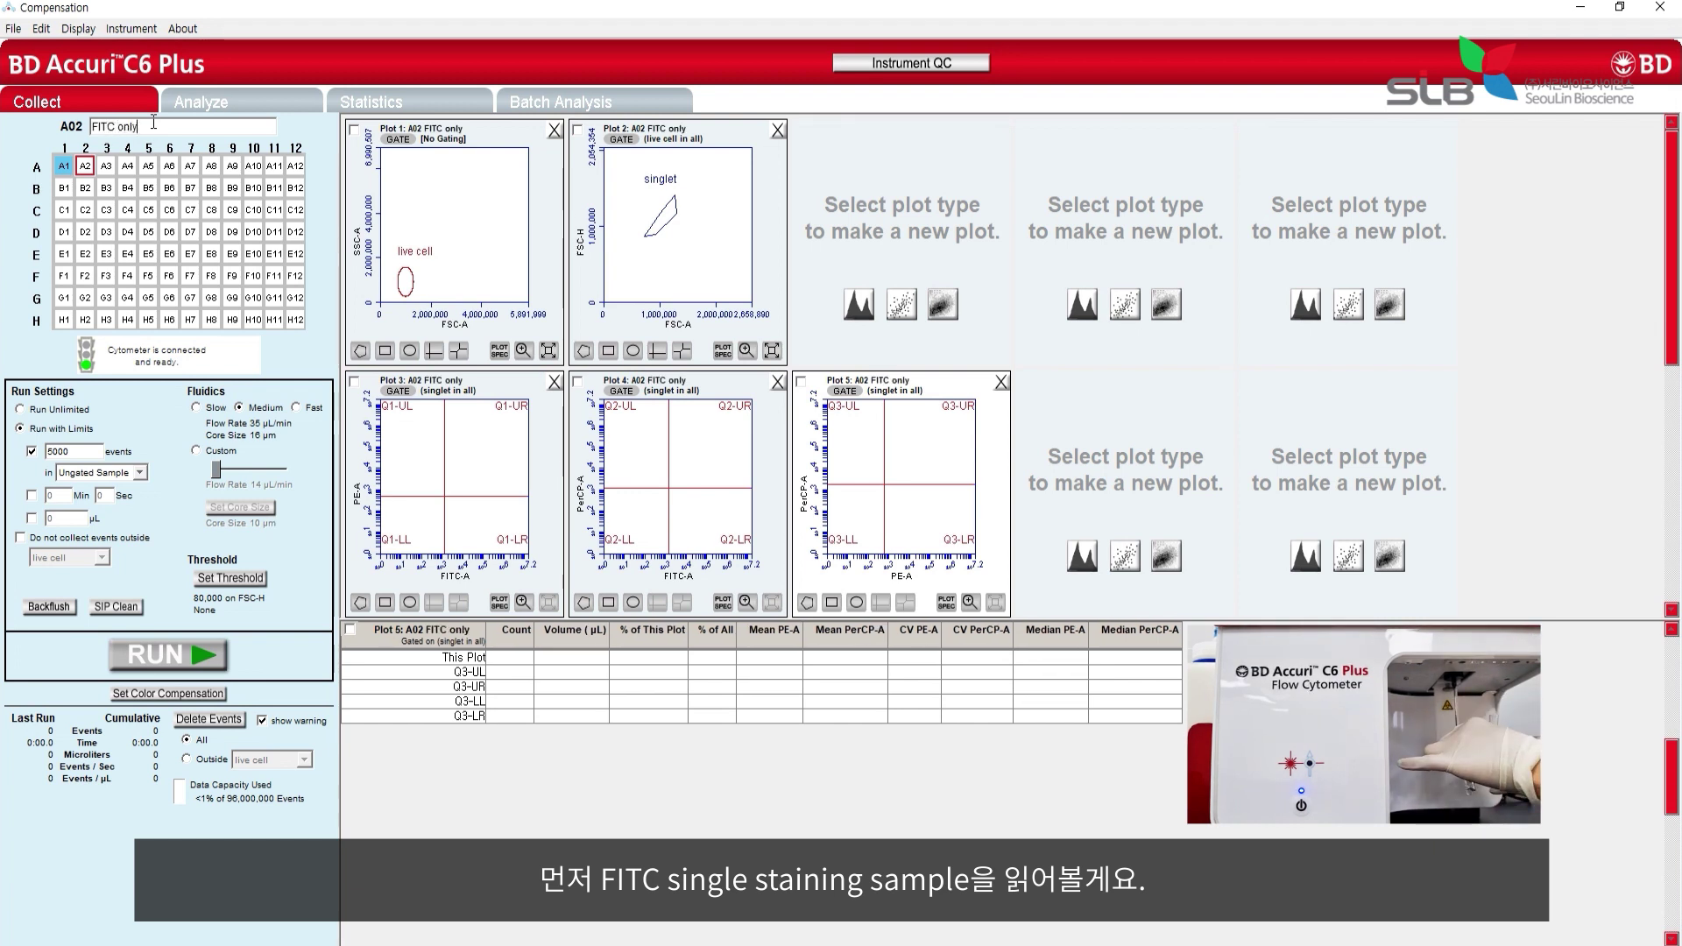
pyautogui.click(219, 655)
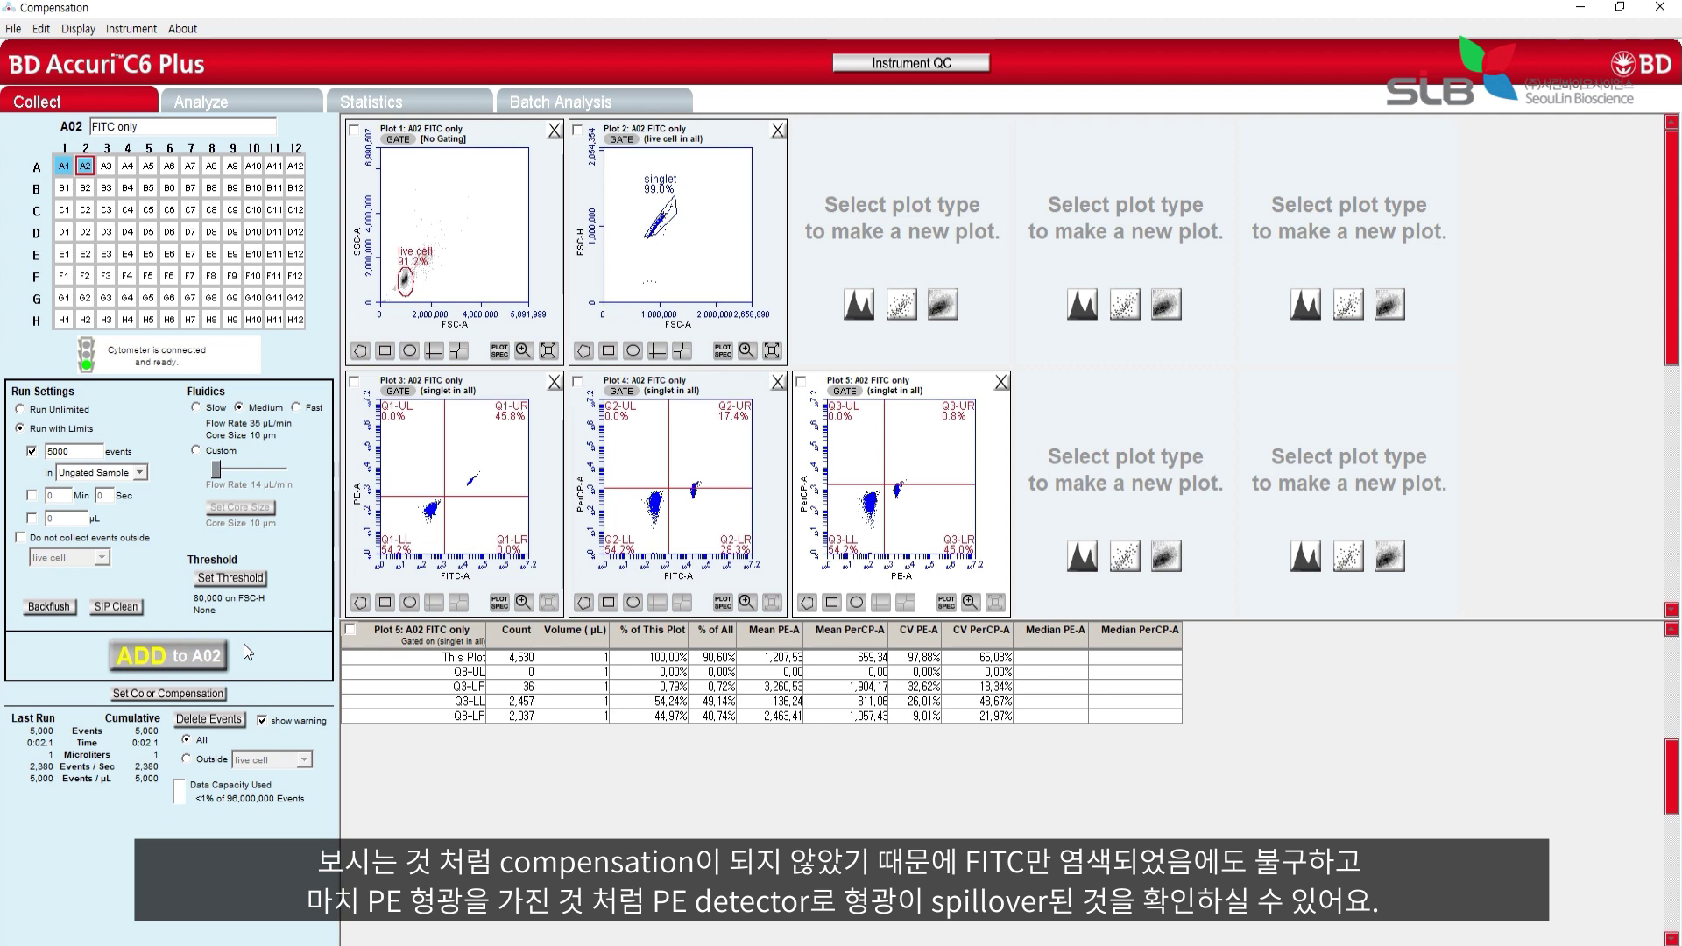
# In the color compensation settings of A02, correct PE by subtracting 10% of FITC and apply it.
pyautogui.click(552, 446)
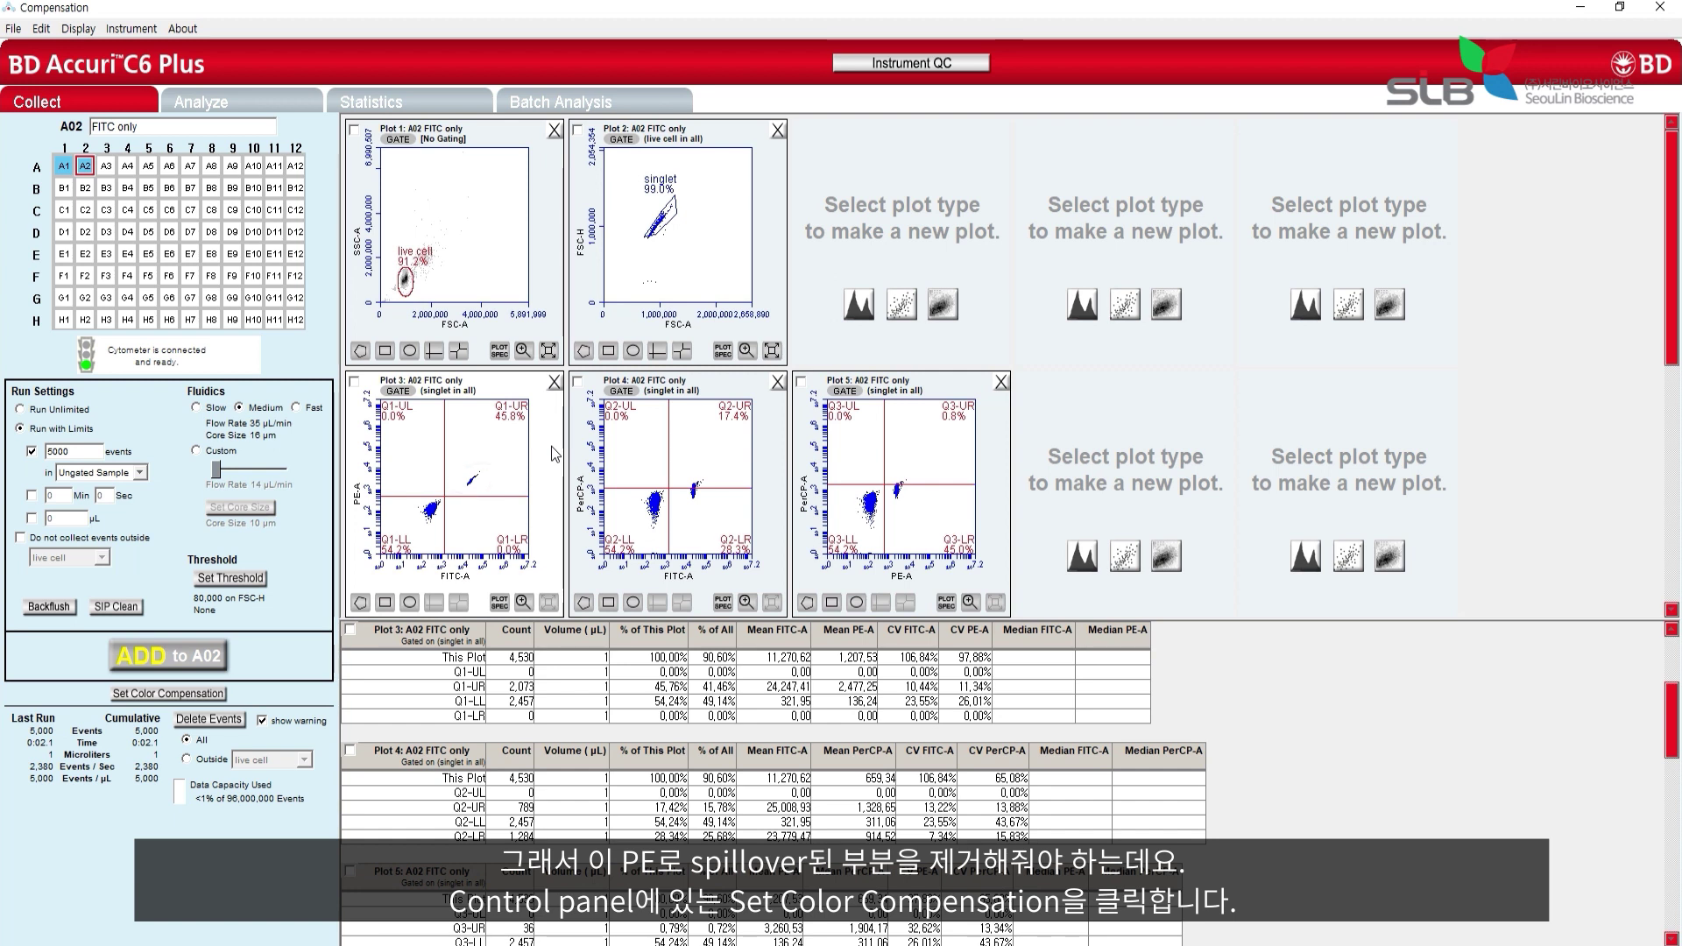
pyautogui.click(169, 693)
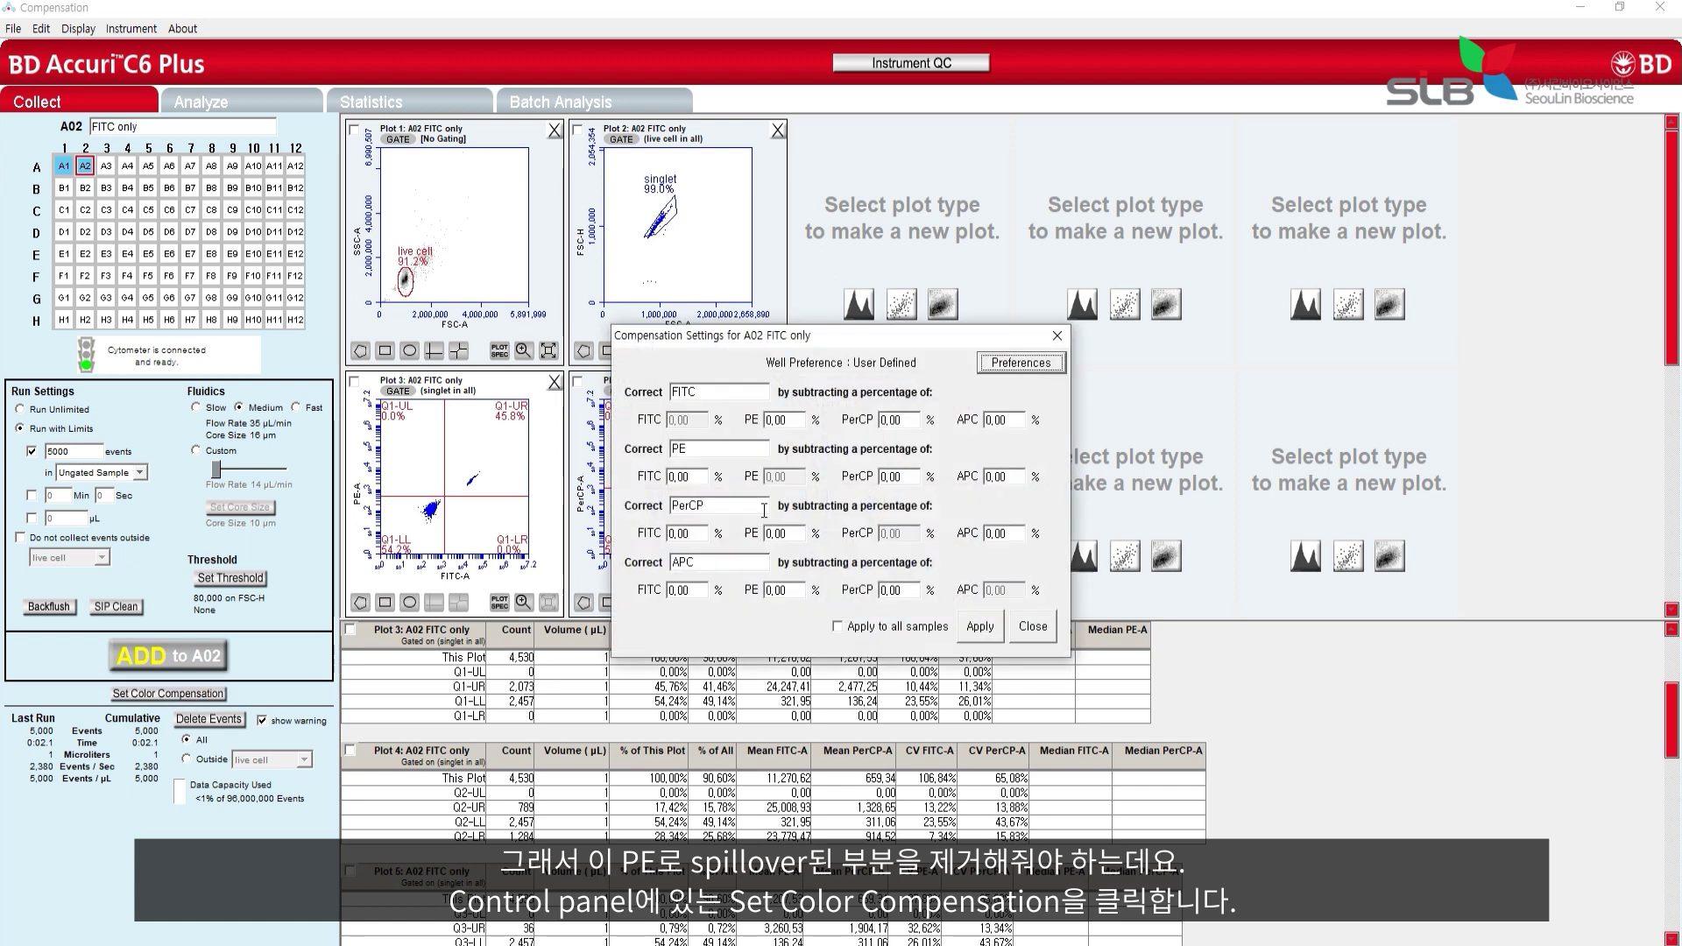
pyautogui.moveTo(719, 345); pyautogui.dragTo(678, 327)
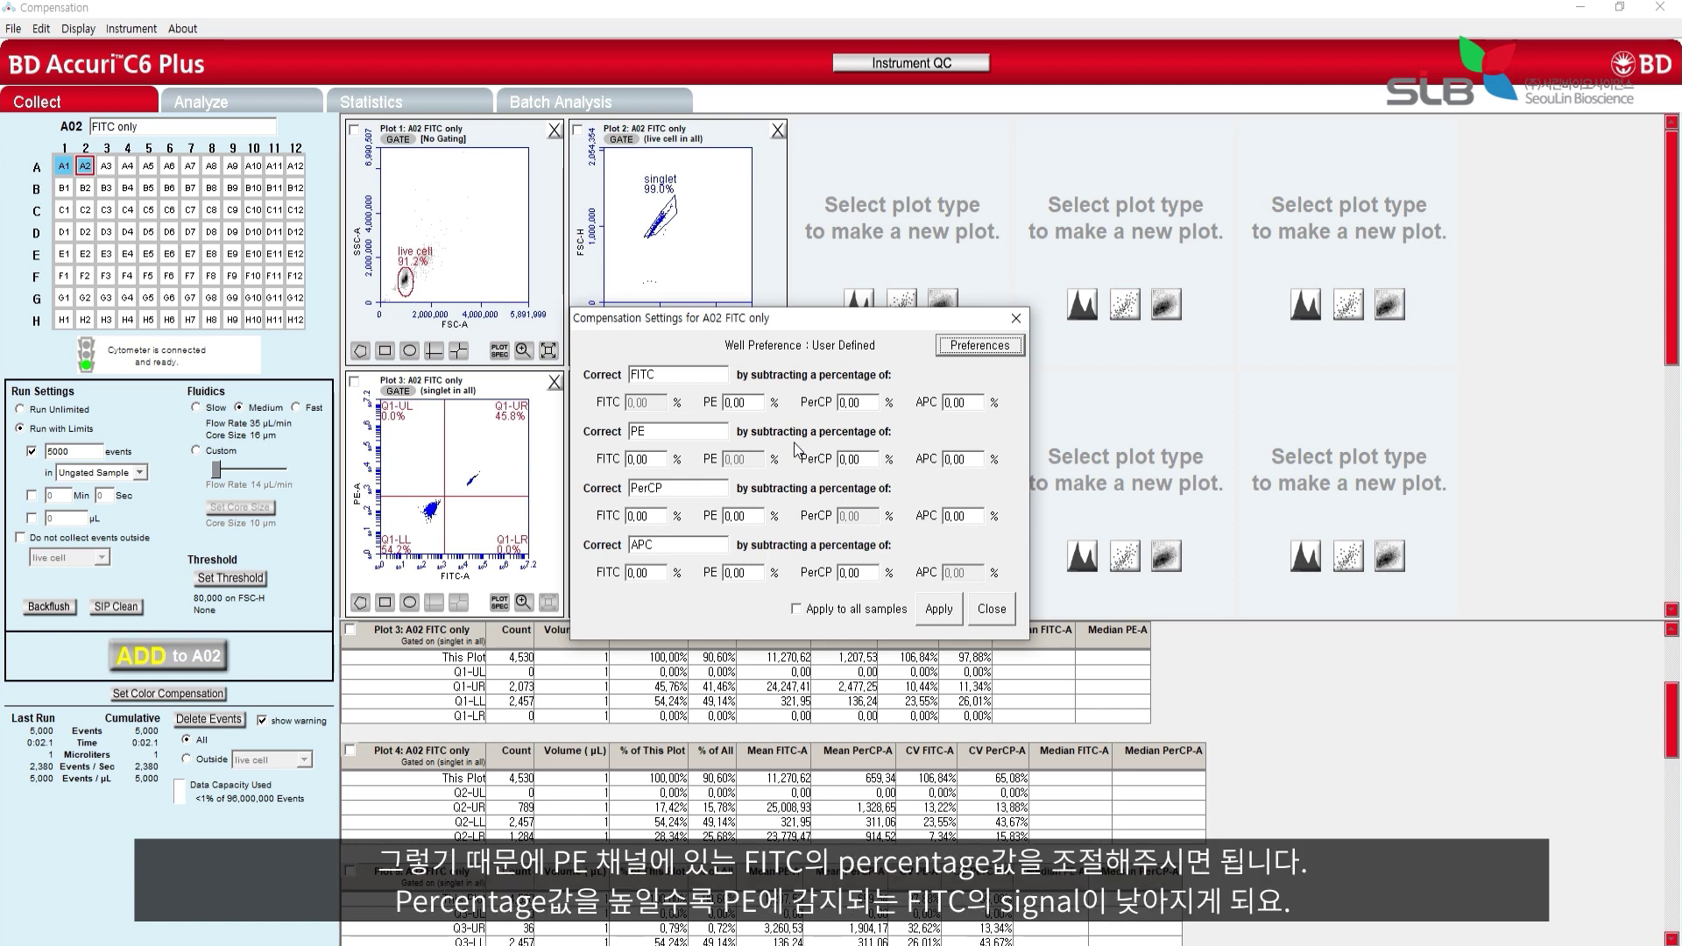
pyautogui.doubleClick(667, 463)
pyautogui.write('10')
pyautogui.click(938, 606)
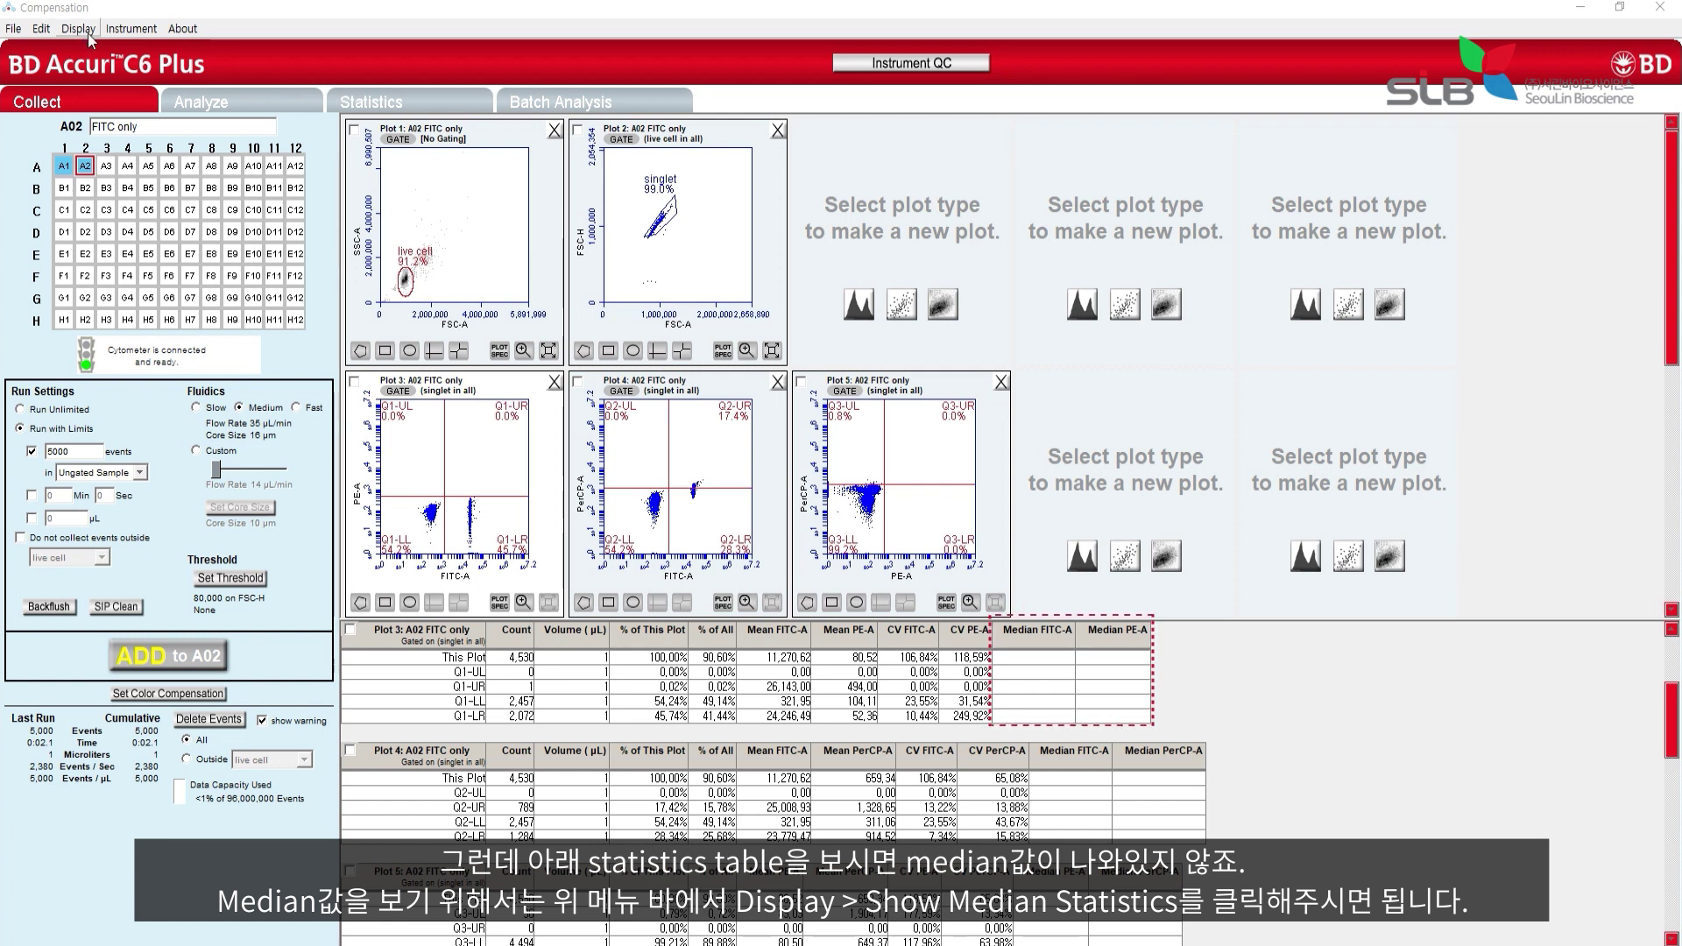
# Show median statistics and select the Median PE-A values of the Q1-LL and Q1-LR quadrants in Plot 3.
pyautogui.click(88, 33)
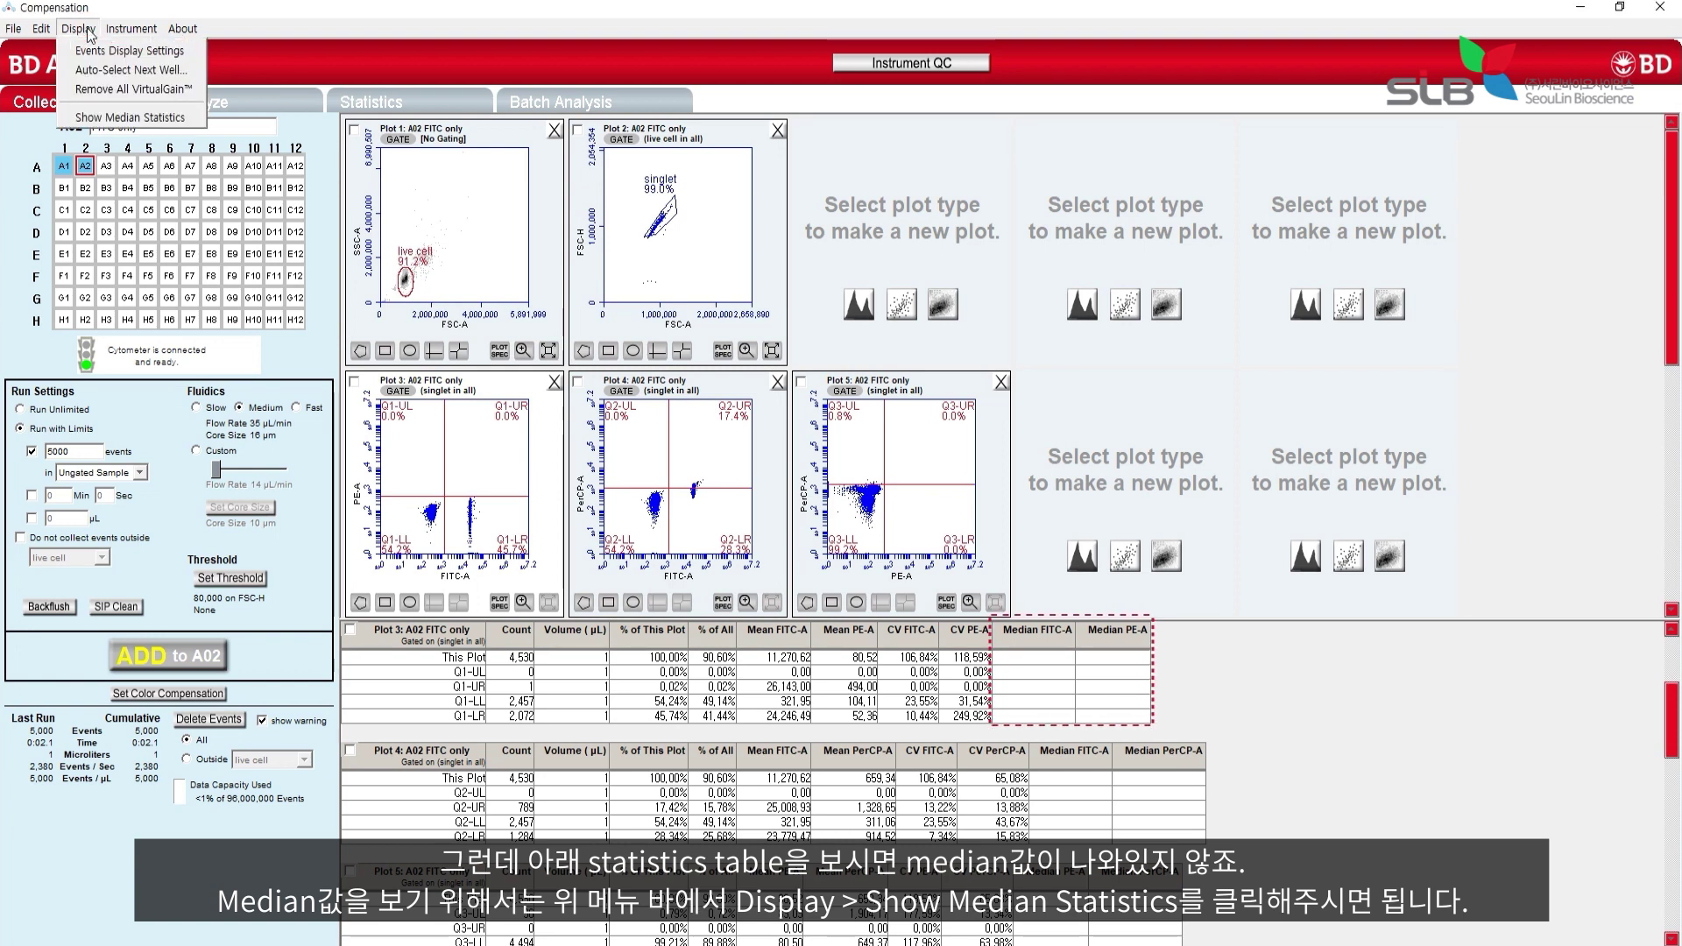
pyautogui.click(106, 117)
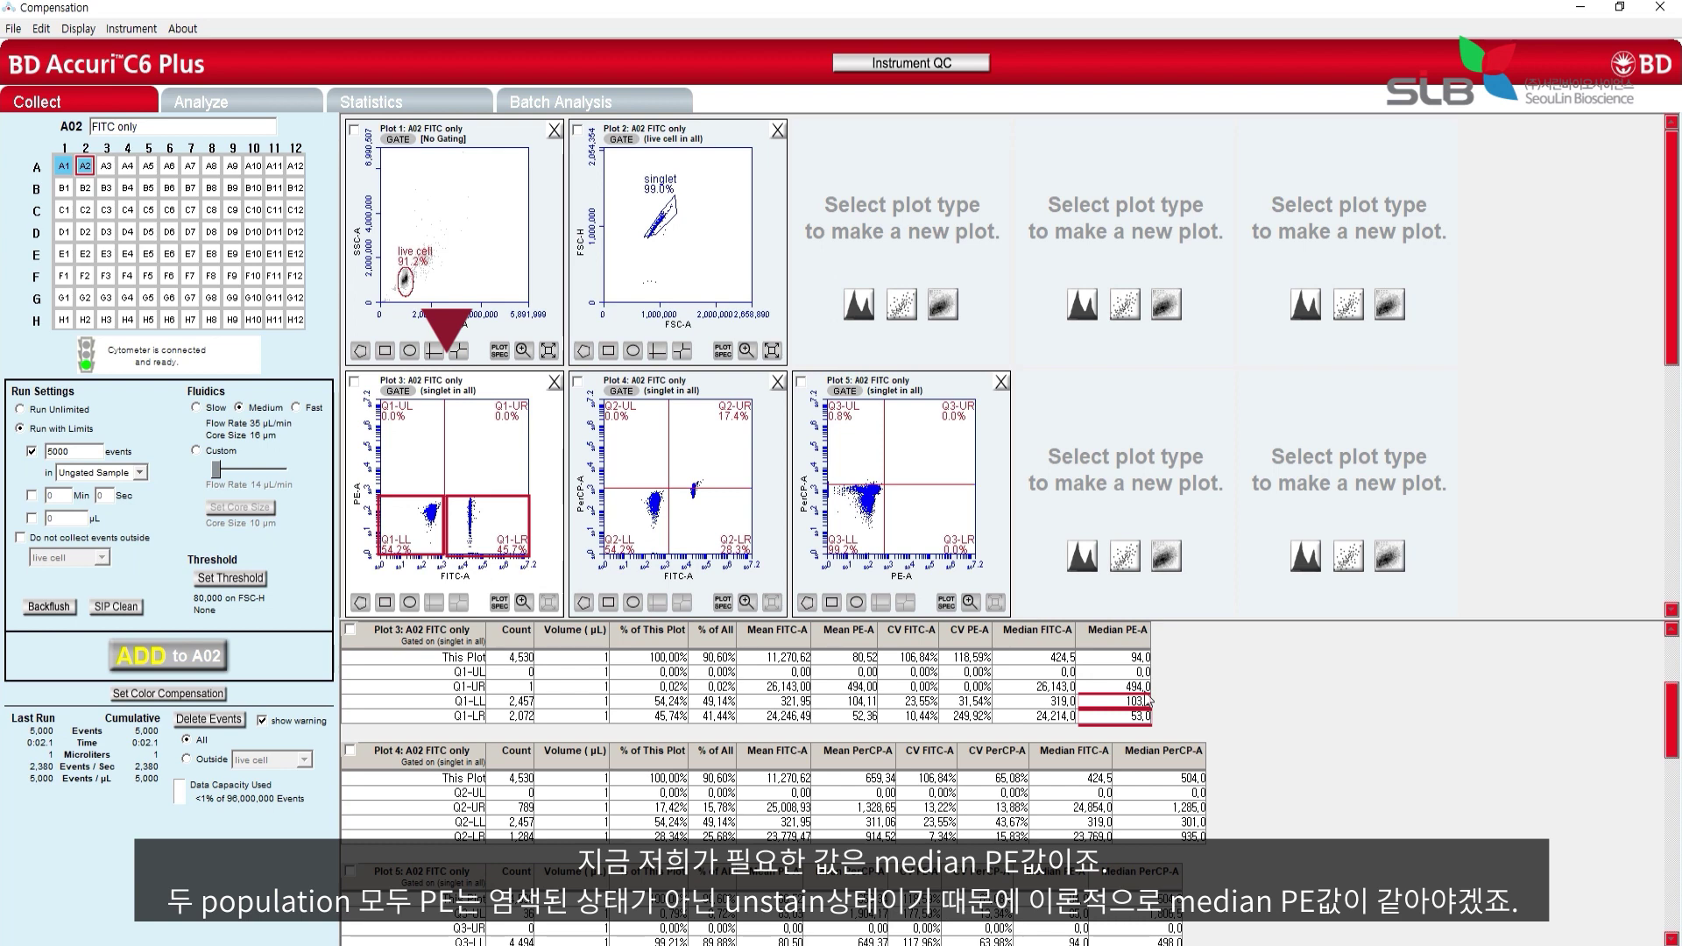
pyautogui.moveTo(1144, 701); pyautogui.dragTo(1142, 724)
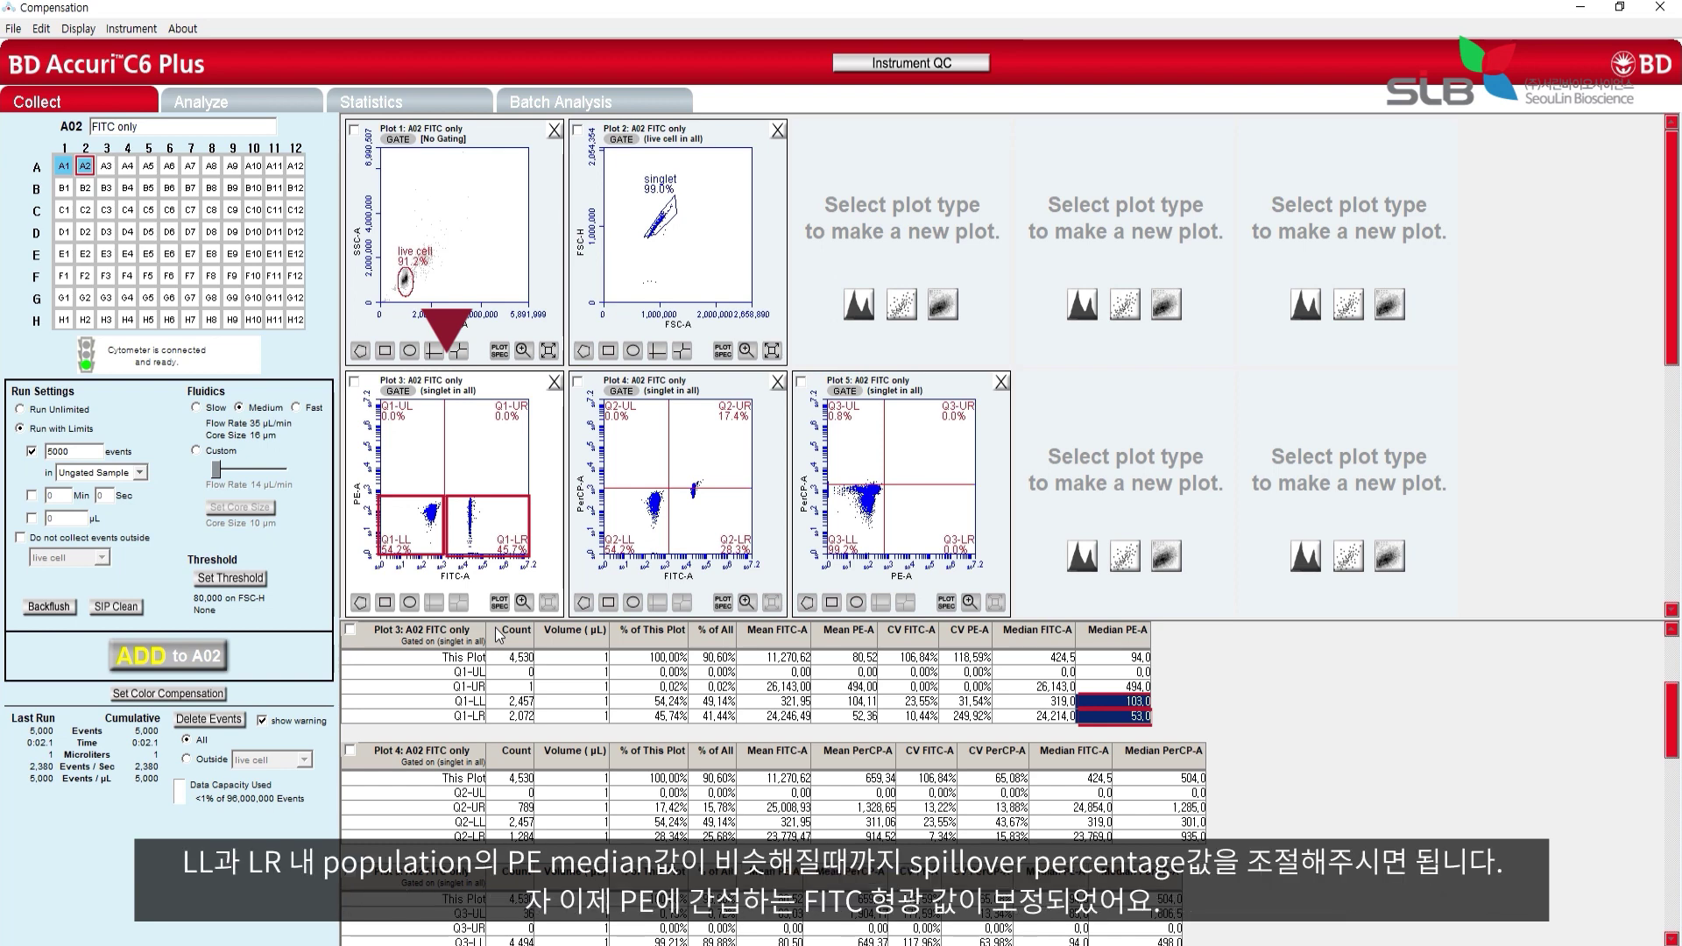
# Try FITC subtraction percentages of 9.50, 9.70 and 9.75 for the PE correction in the compensation settings of A02.
pyautogui.click(169, 693)
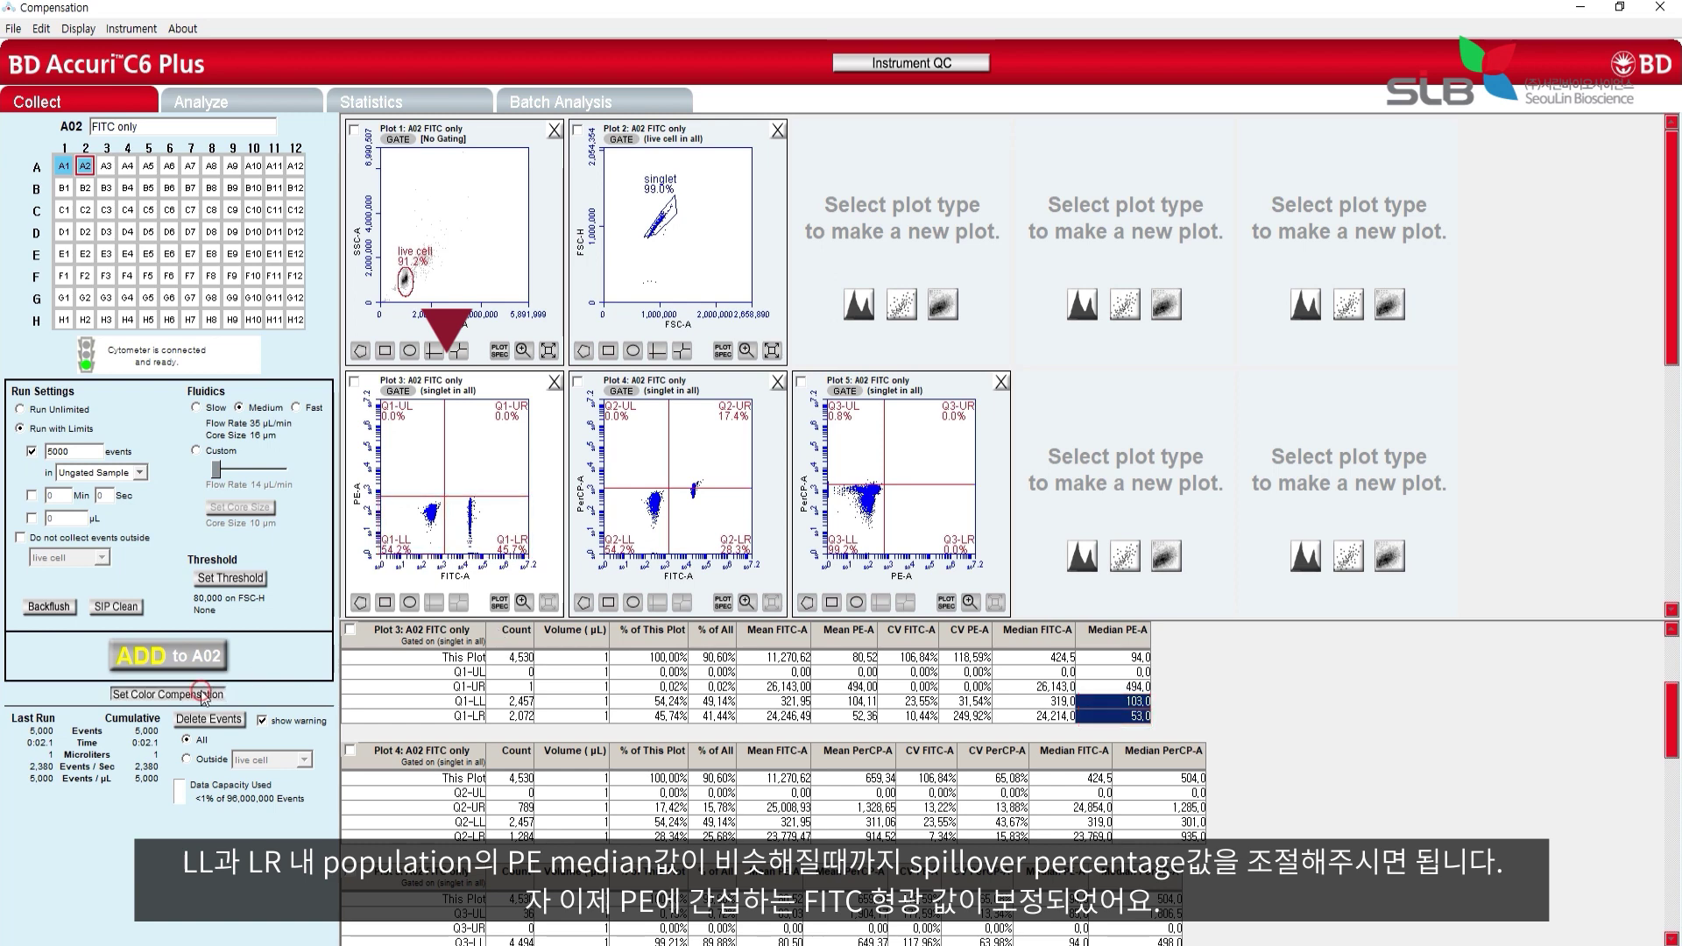
pyautogui.click(808, 342)
pyautogui.moveTo(808, 342); pyautogui.dragTo(779, 292)
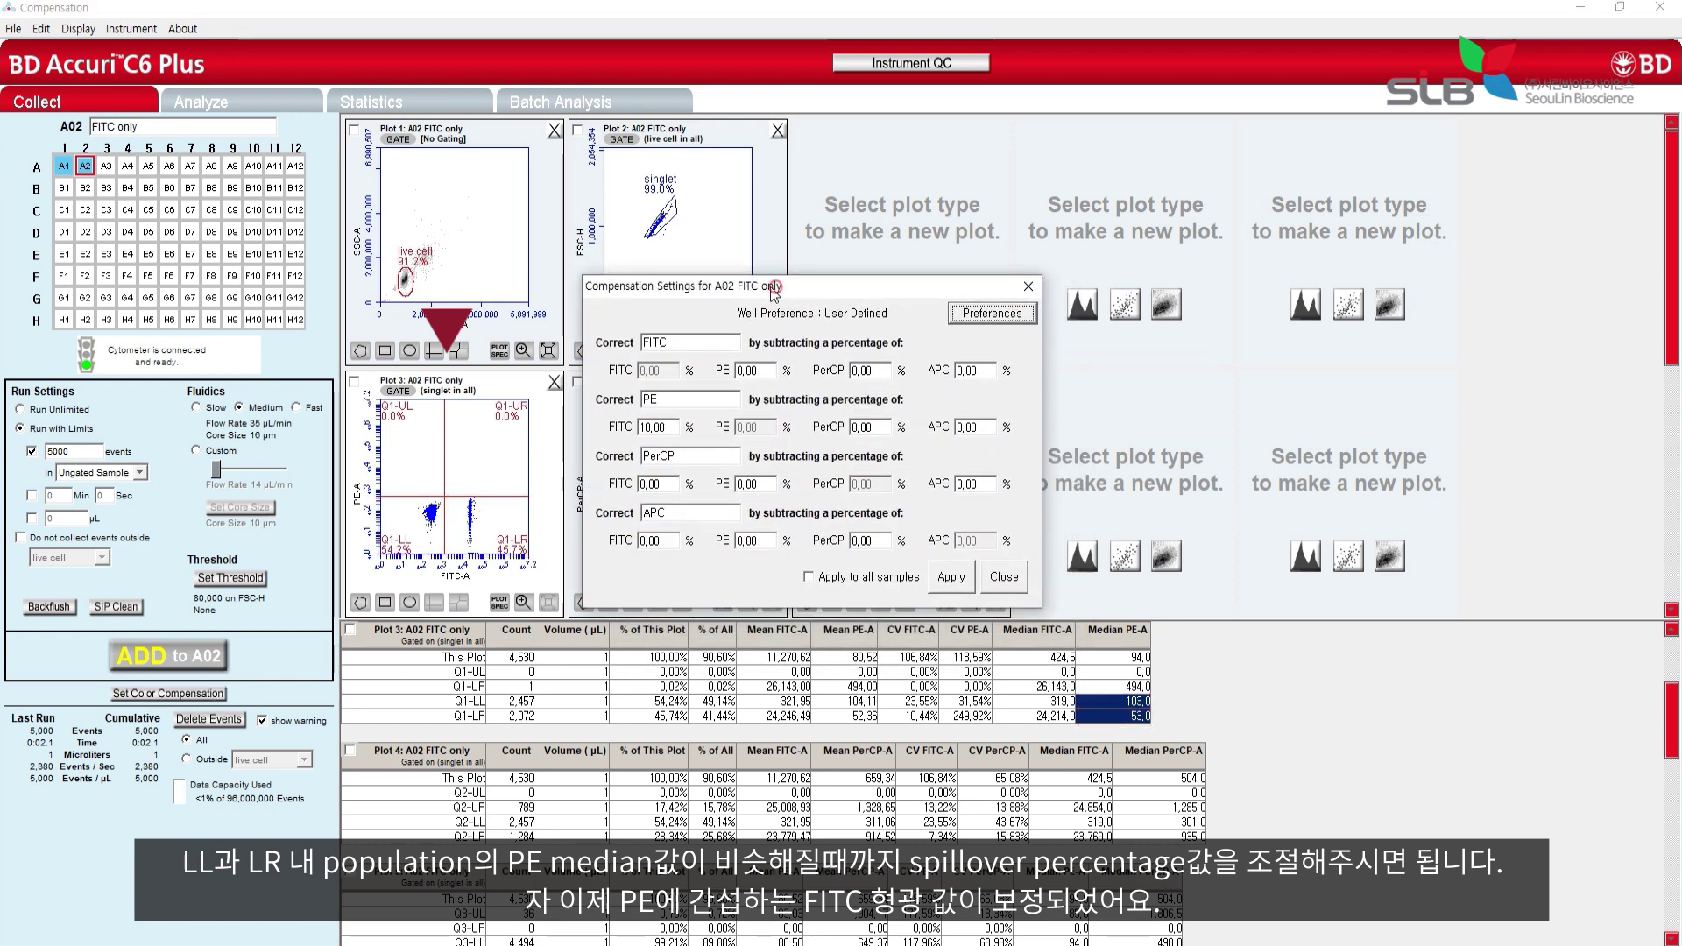
pyautogui.doubleClick(653, 427)
pyautogui.write('9,50')
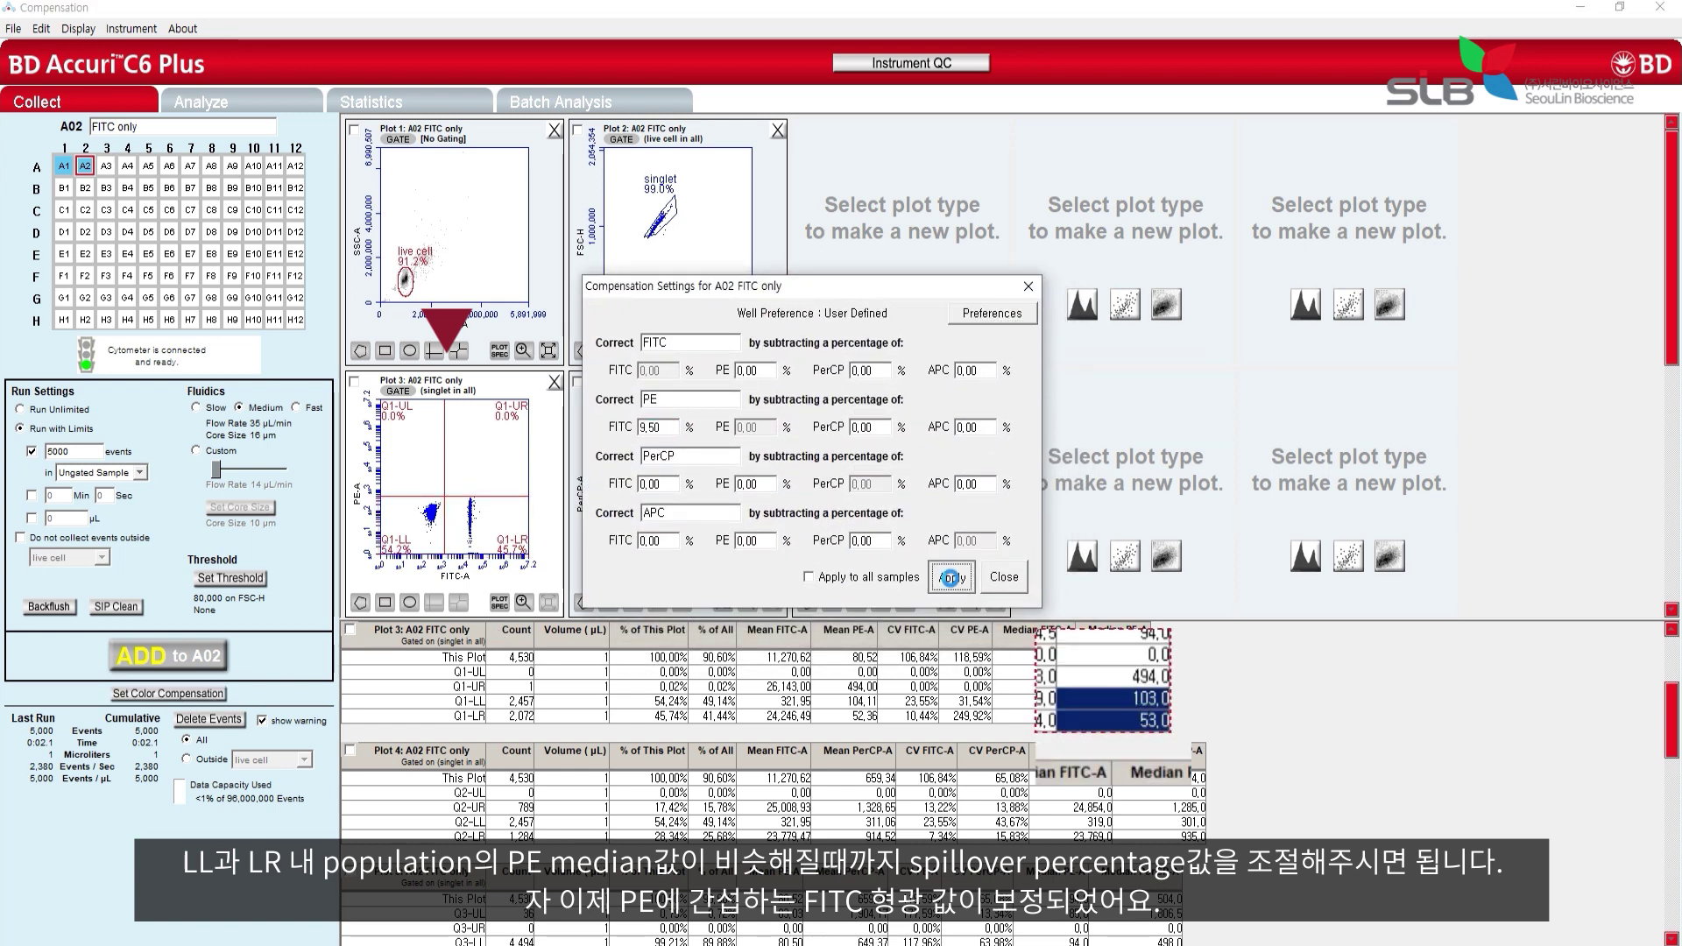
pyautogui.press('Return')
pyautogui.doubleClick(653, 427)
pyautogui.write('9,70')
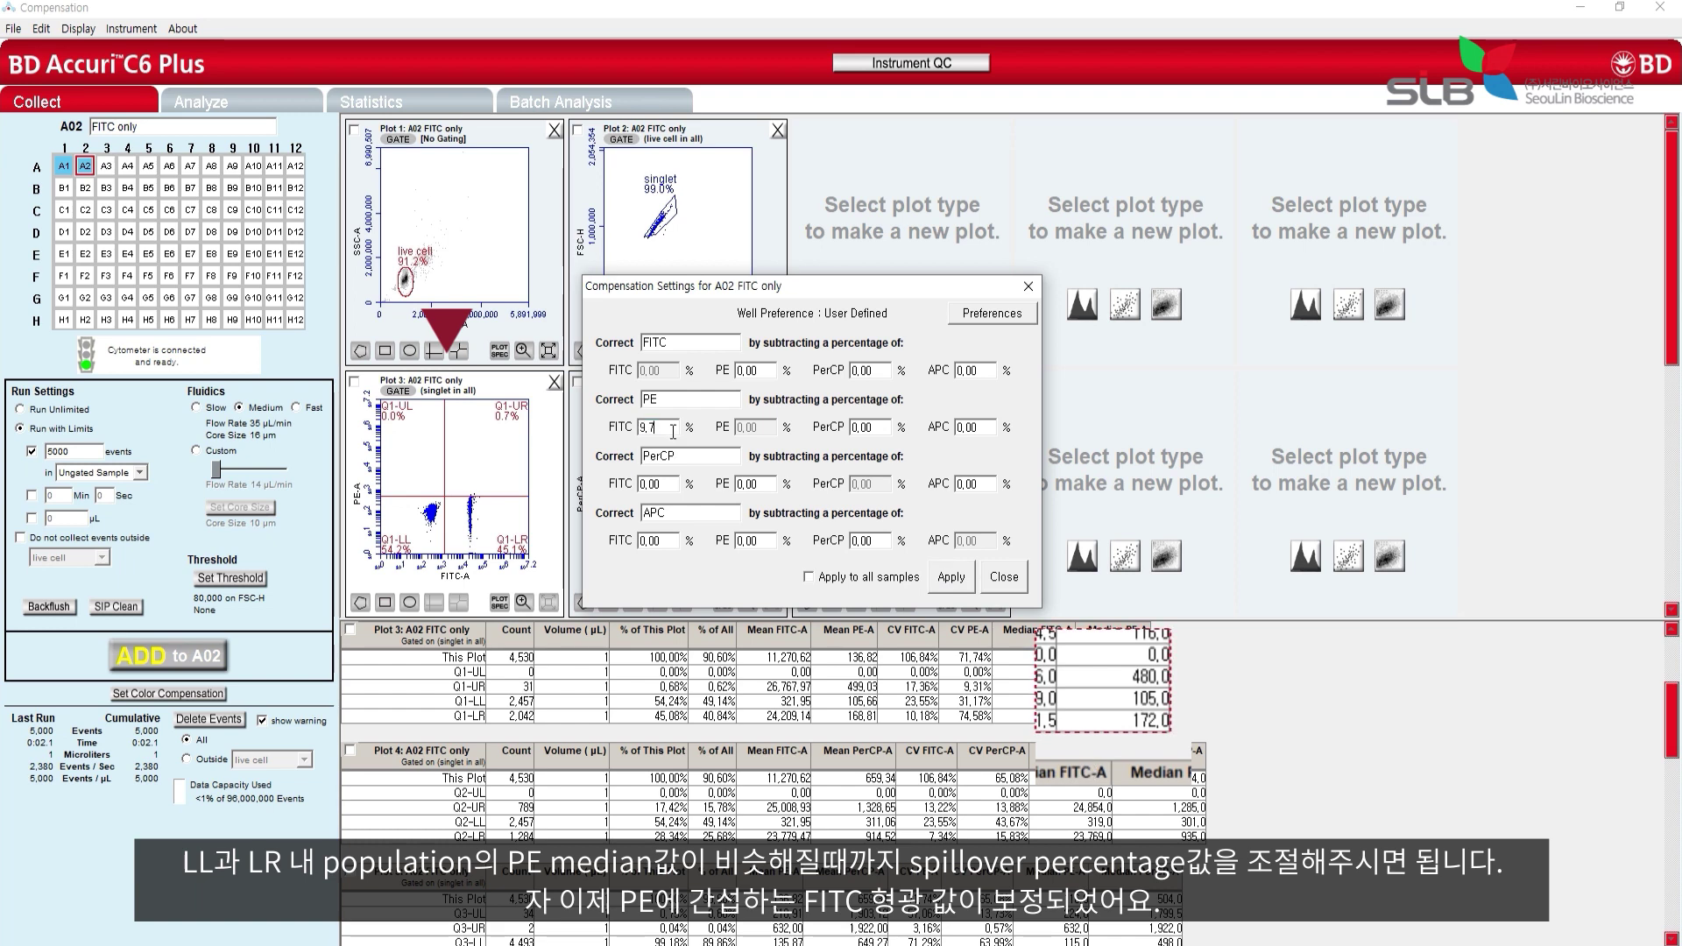
pyautogui.click(951, 576)
pyautogui.doubleClick(653, 426)
pyautogui.write('9,75')
pyautogui.click(952, 576)
# Set the FITC percentage subtracted from PE to 9.80 and apply the compensation to all samples.
pyautogui.doubleClick(653, 427)
pyautogui.write('9,80')
pyautogui.click(953, 577)
pyautogui.click(808, 577)
pyautogui.click(957, 575)
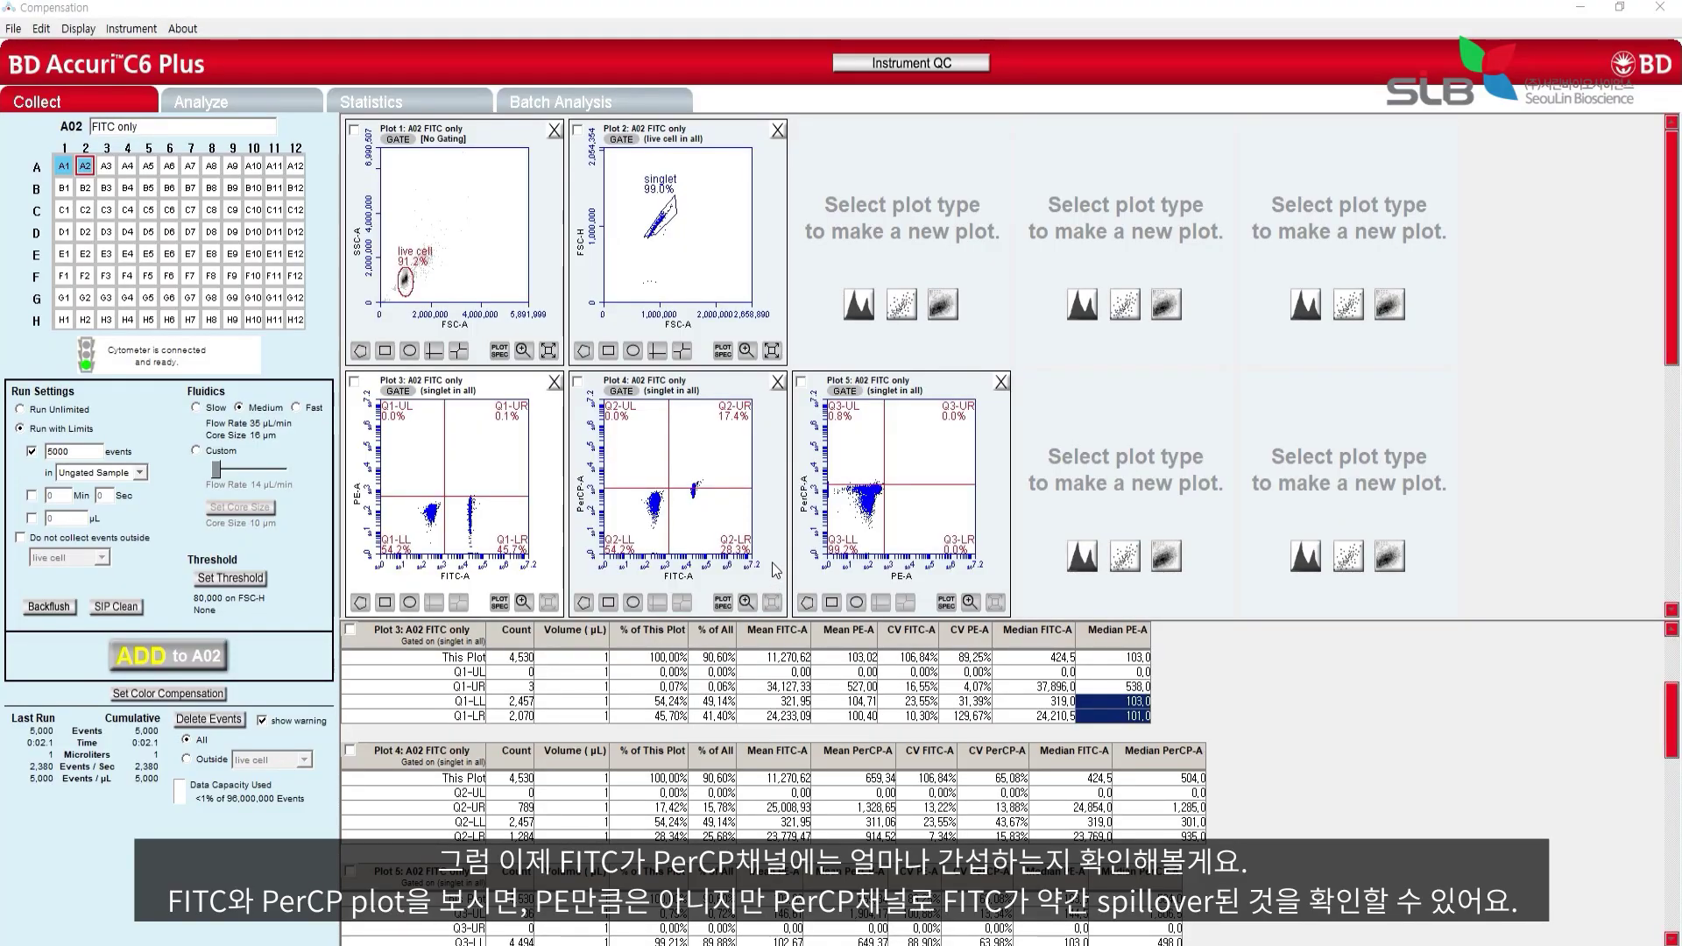
# In the color compensation settings of A02, correct PerCP by subtracting 3% of FITC and apply it.
pyautogui.click(771, 563)
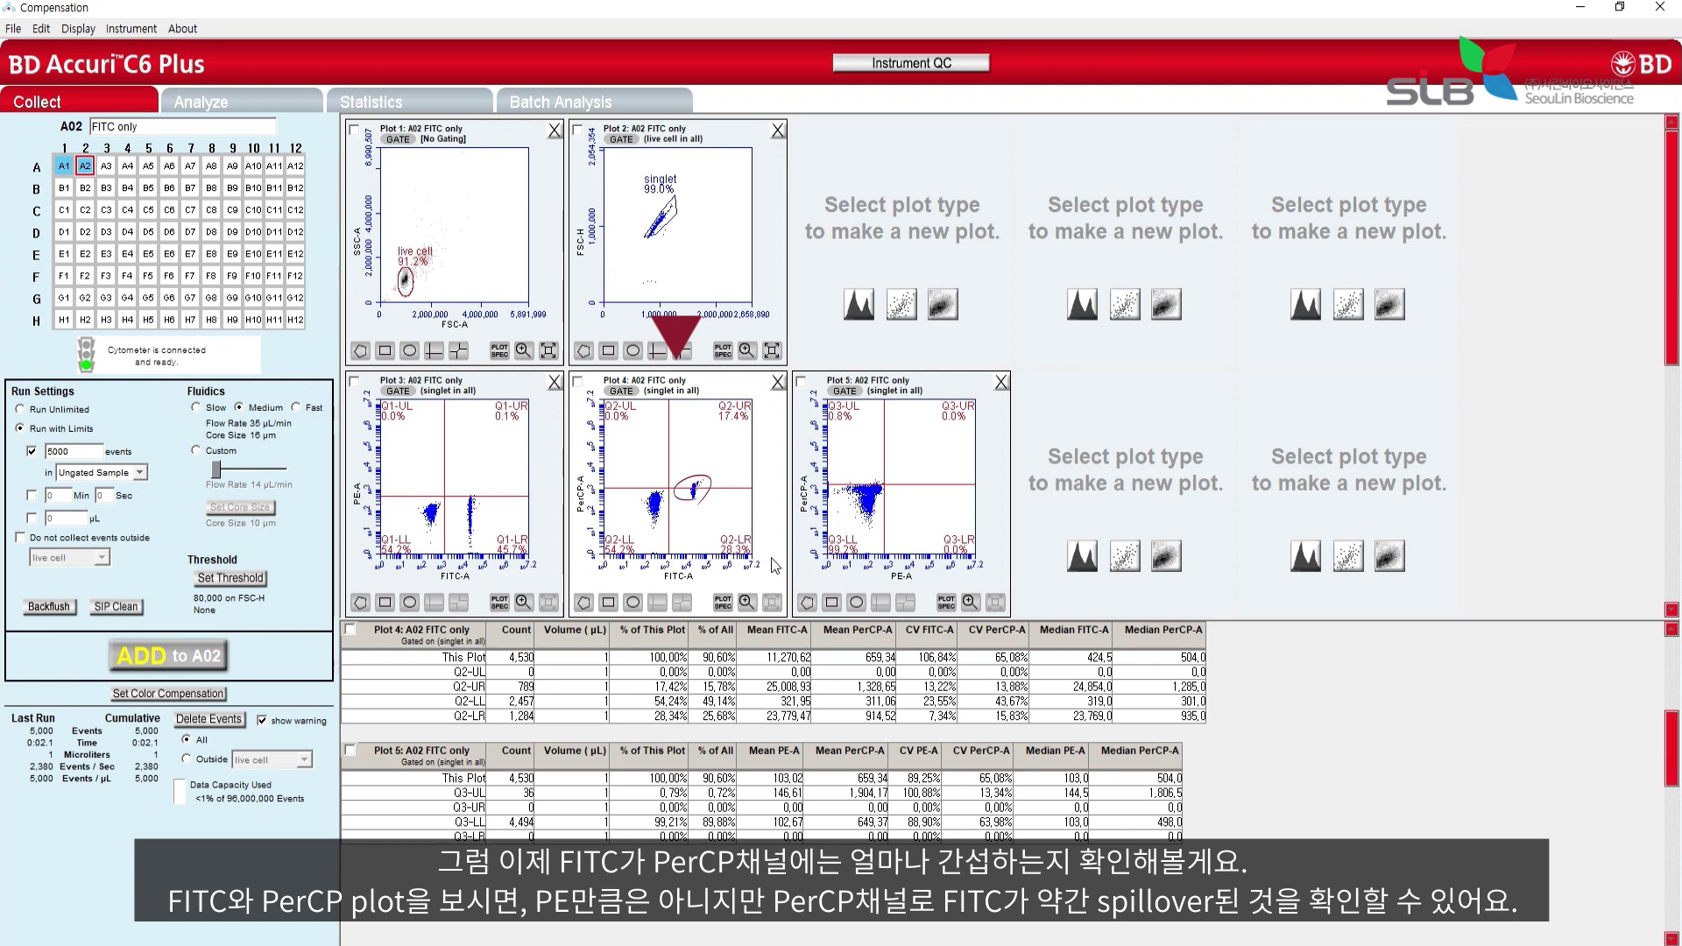
pyautogui.click(201, 694)
pyautogui.moveTo(799, 325); pyautogui.dragTo(942, 296)
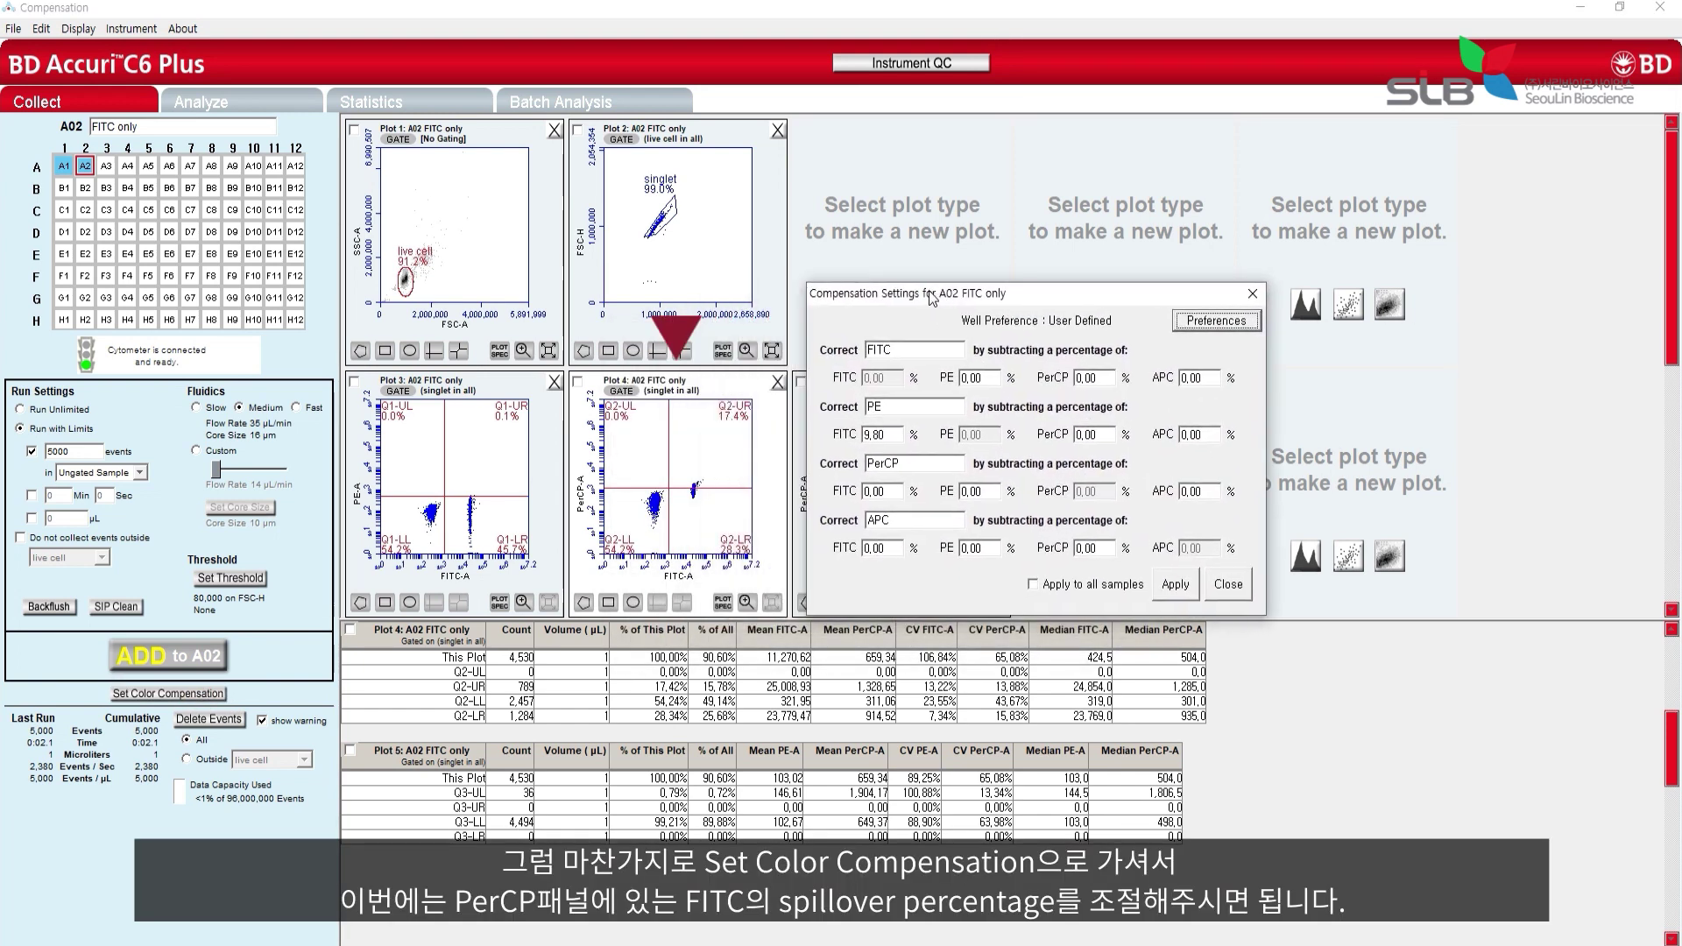
pyautogui.doubleClick(898, 491)
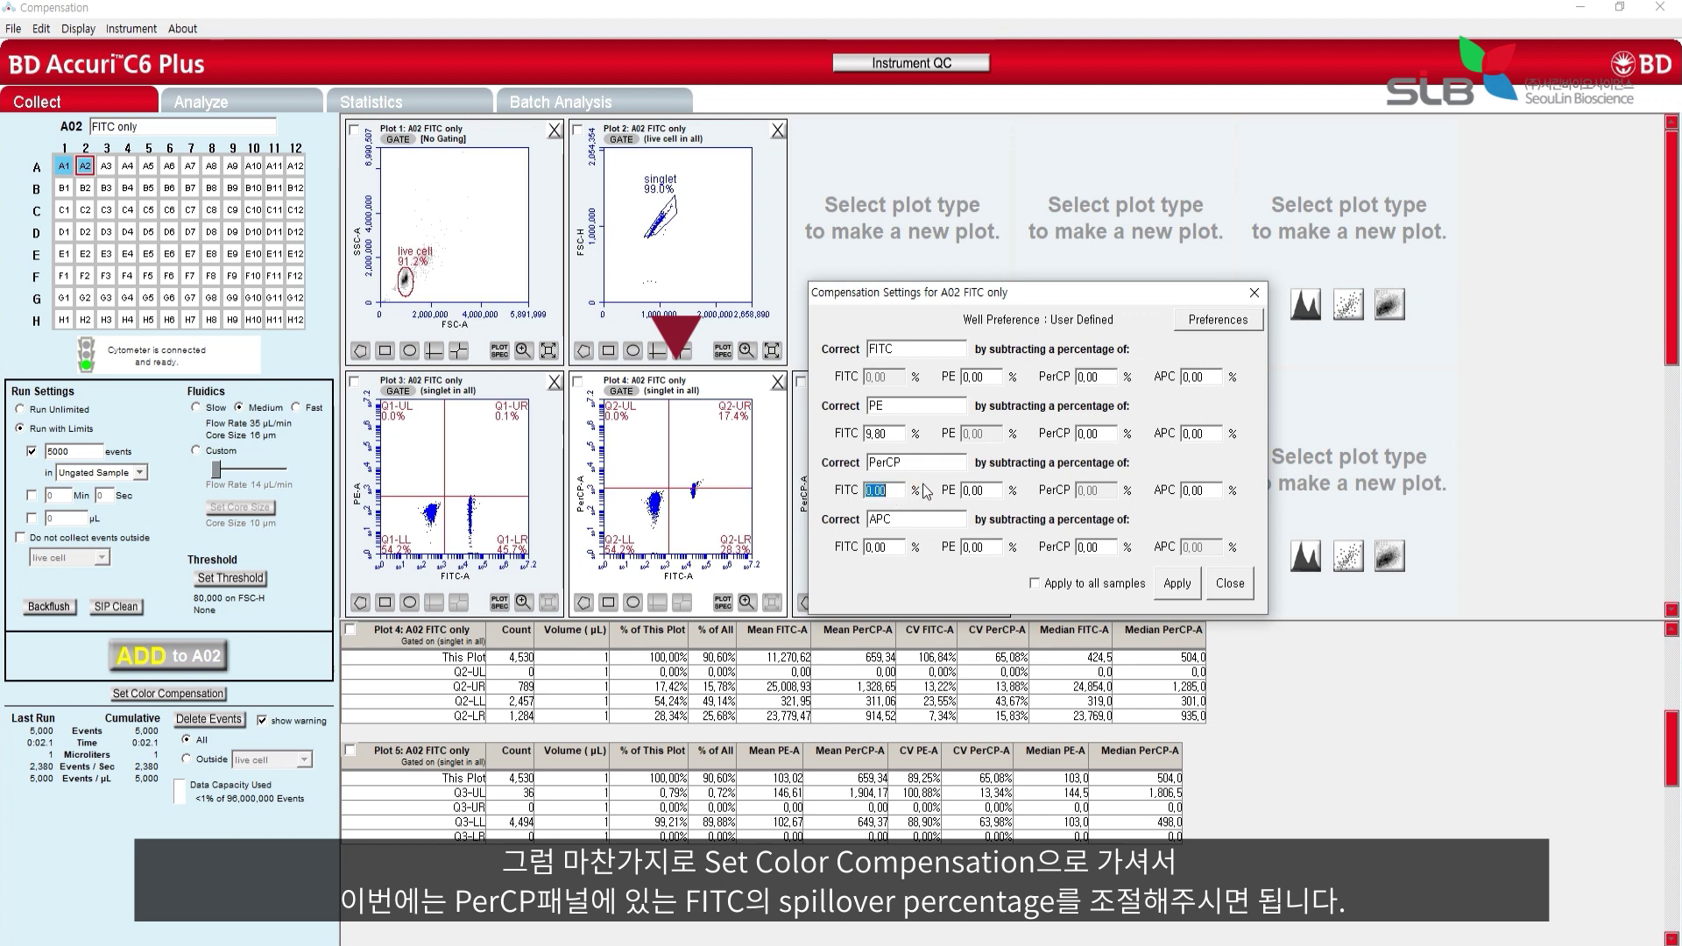
pyautogui.write('3')
pyautogui.click(1178, 584)
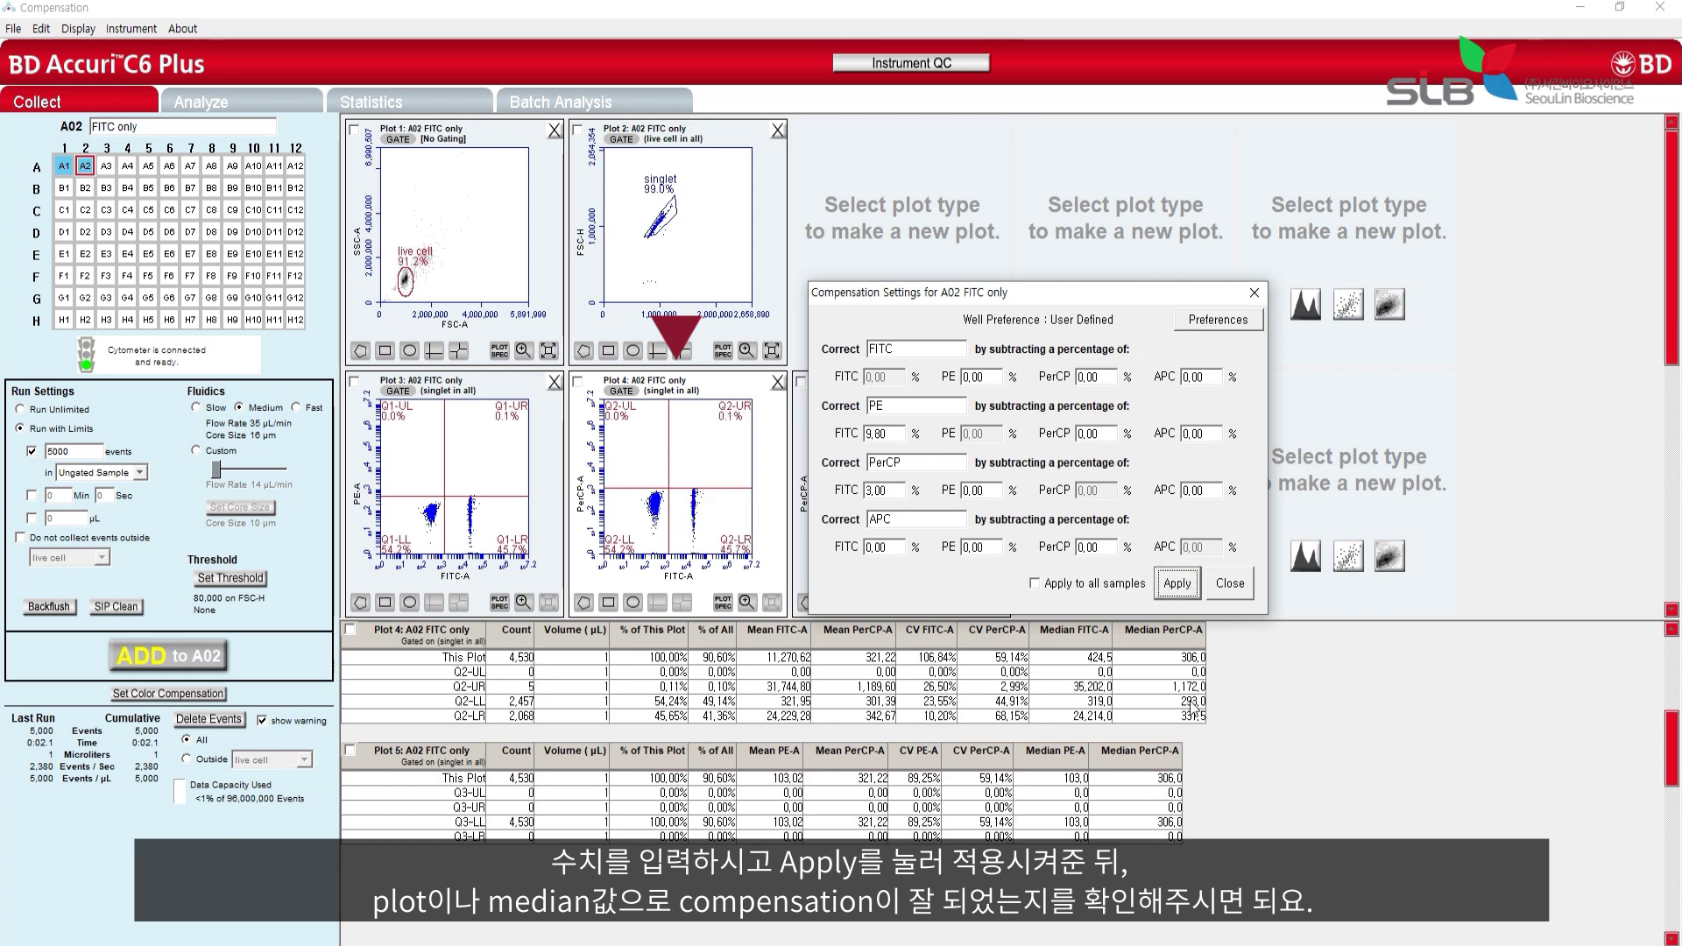
# Try a FITC subtraction percentage of 3.30 for the PerCP correction of A02.
pyautogui.moveTo(1193, 702); pyautogui.dragTo(1178, 717)
pyautogui.click(892, 491)
pyautogui.write('3,3')
pyautogui.click(1175, 585)
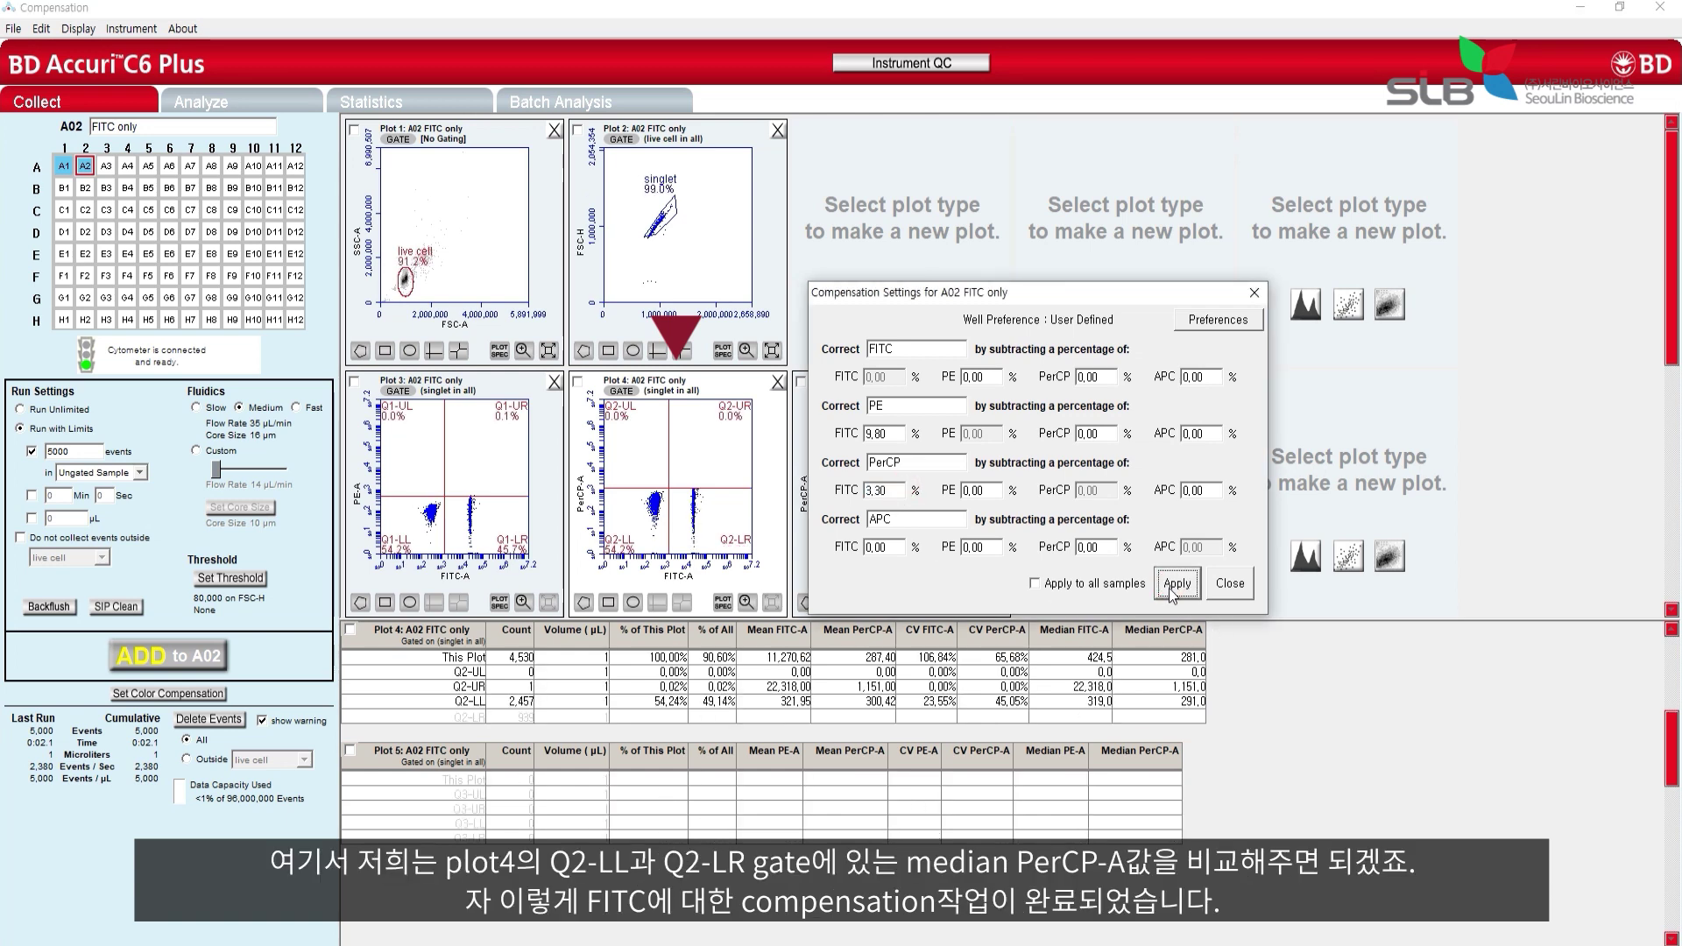
# Set the FITC percentage subtracted from PerCP to 3.10 and apply the compensation to all samples.
pyautogui.click(885, 490)
pyautogui.write('3,1')
pyautogui.click(1183, 585)
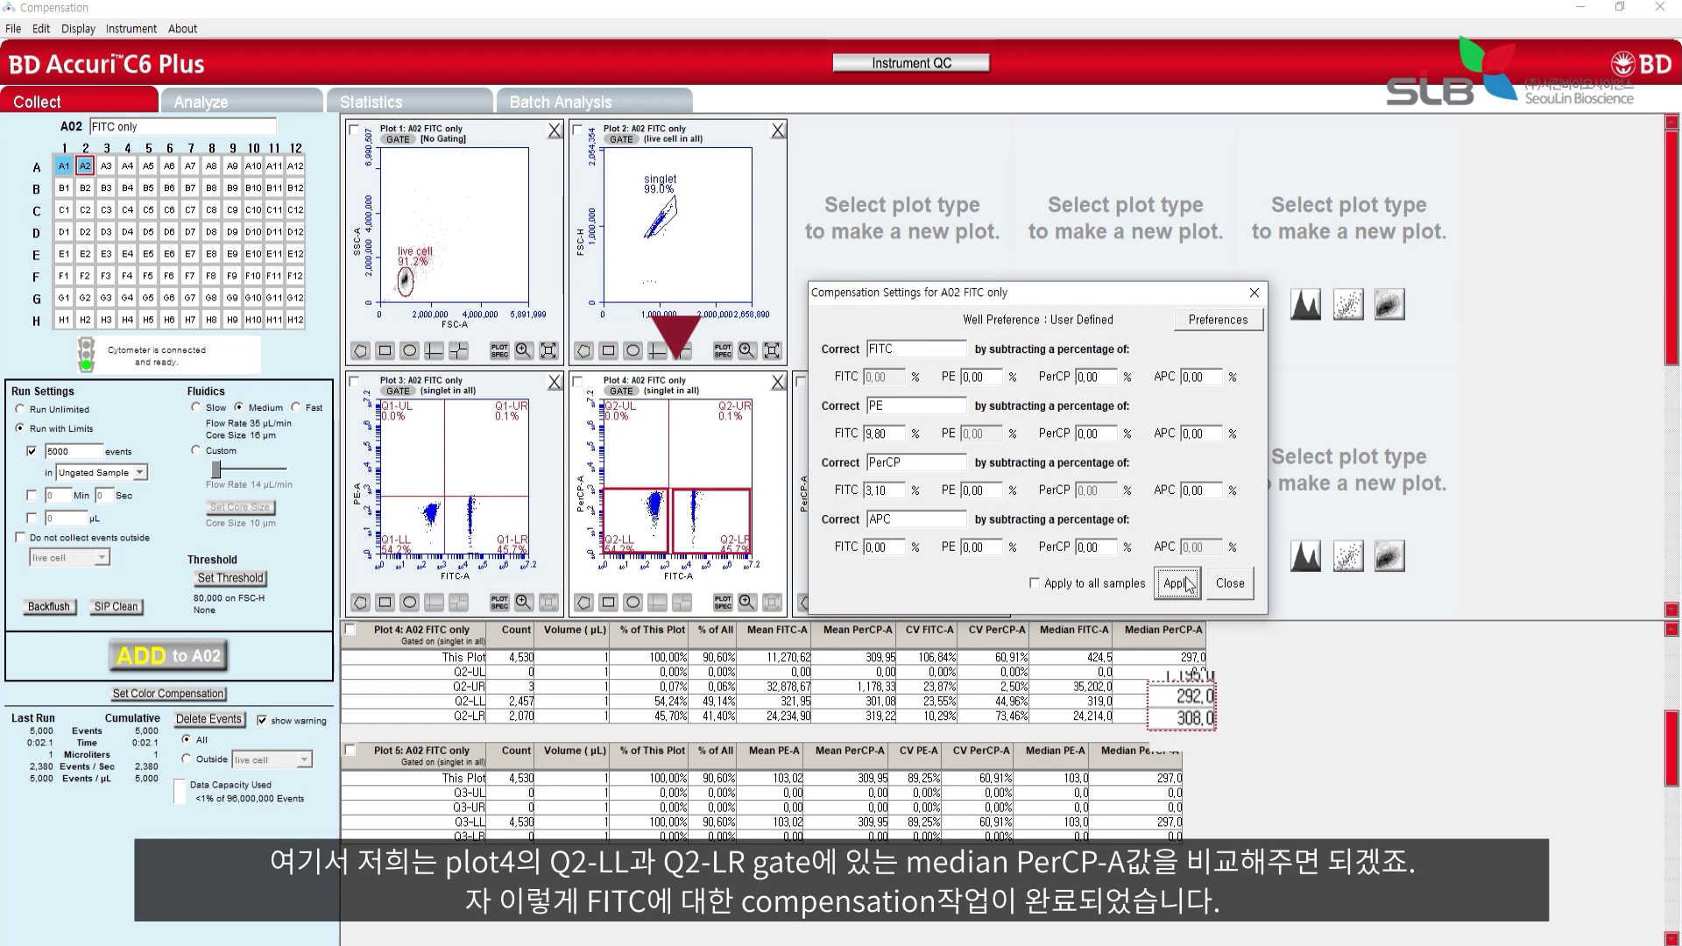
pyautogui.click(1149, 582)
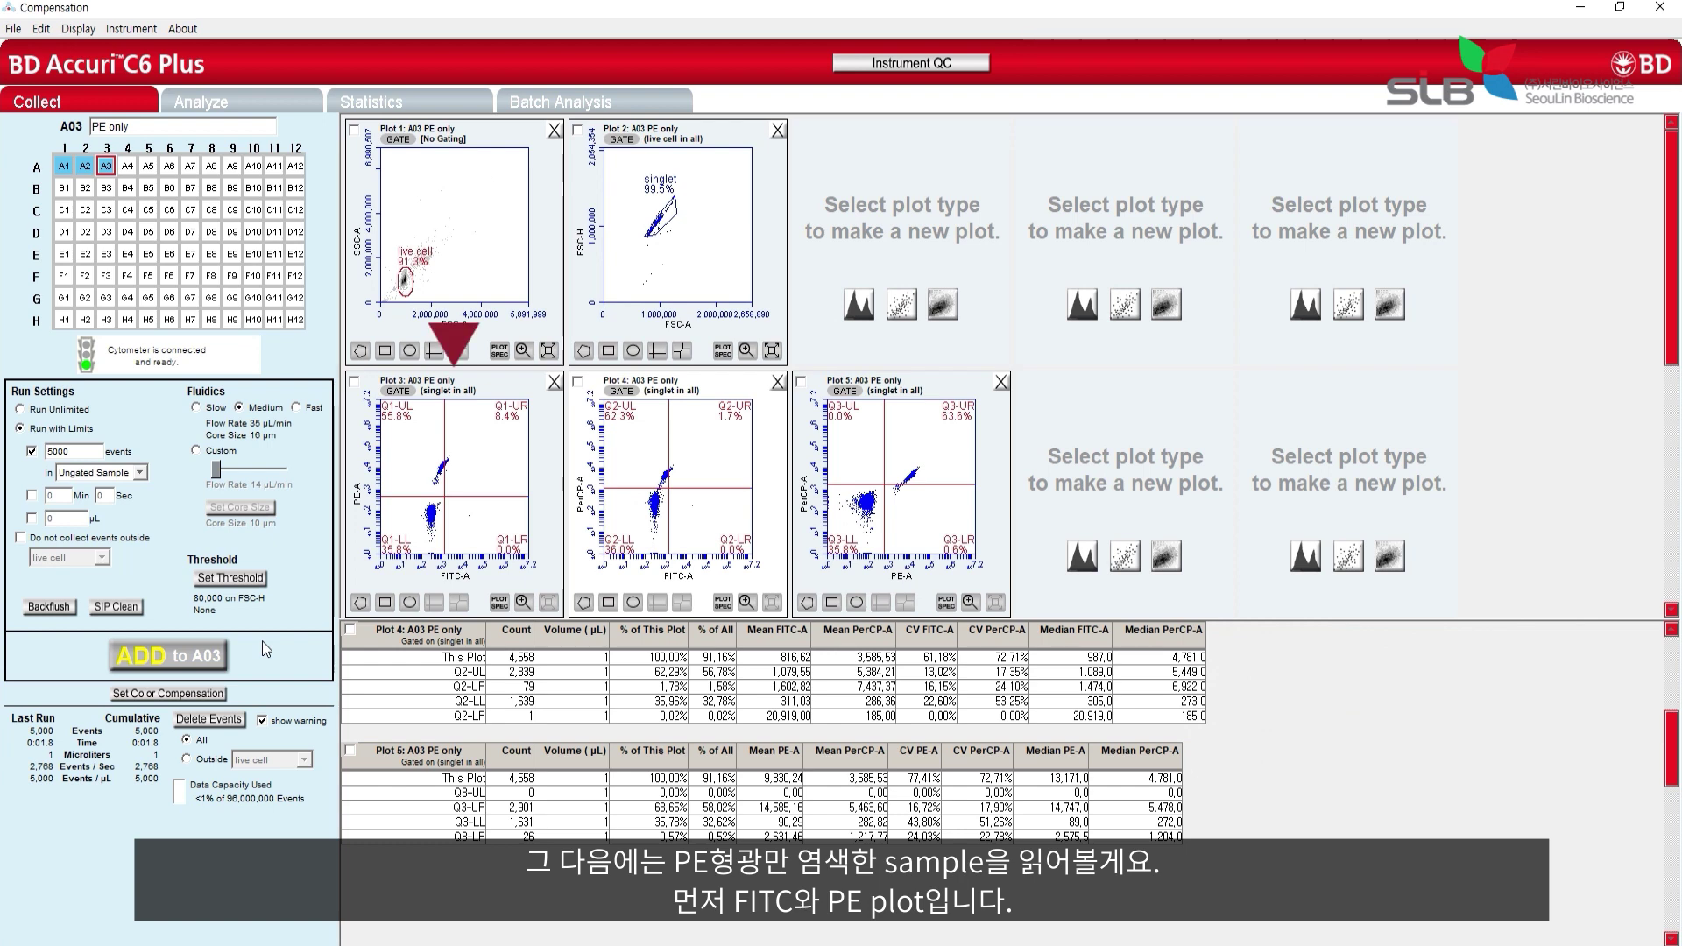
# In the color compensation settings of A03, correct FITC by subtracting 3% of PE and apply it.
pyautogui.click(557, 588)
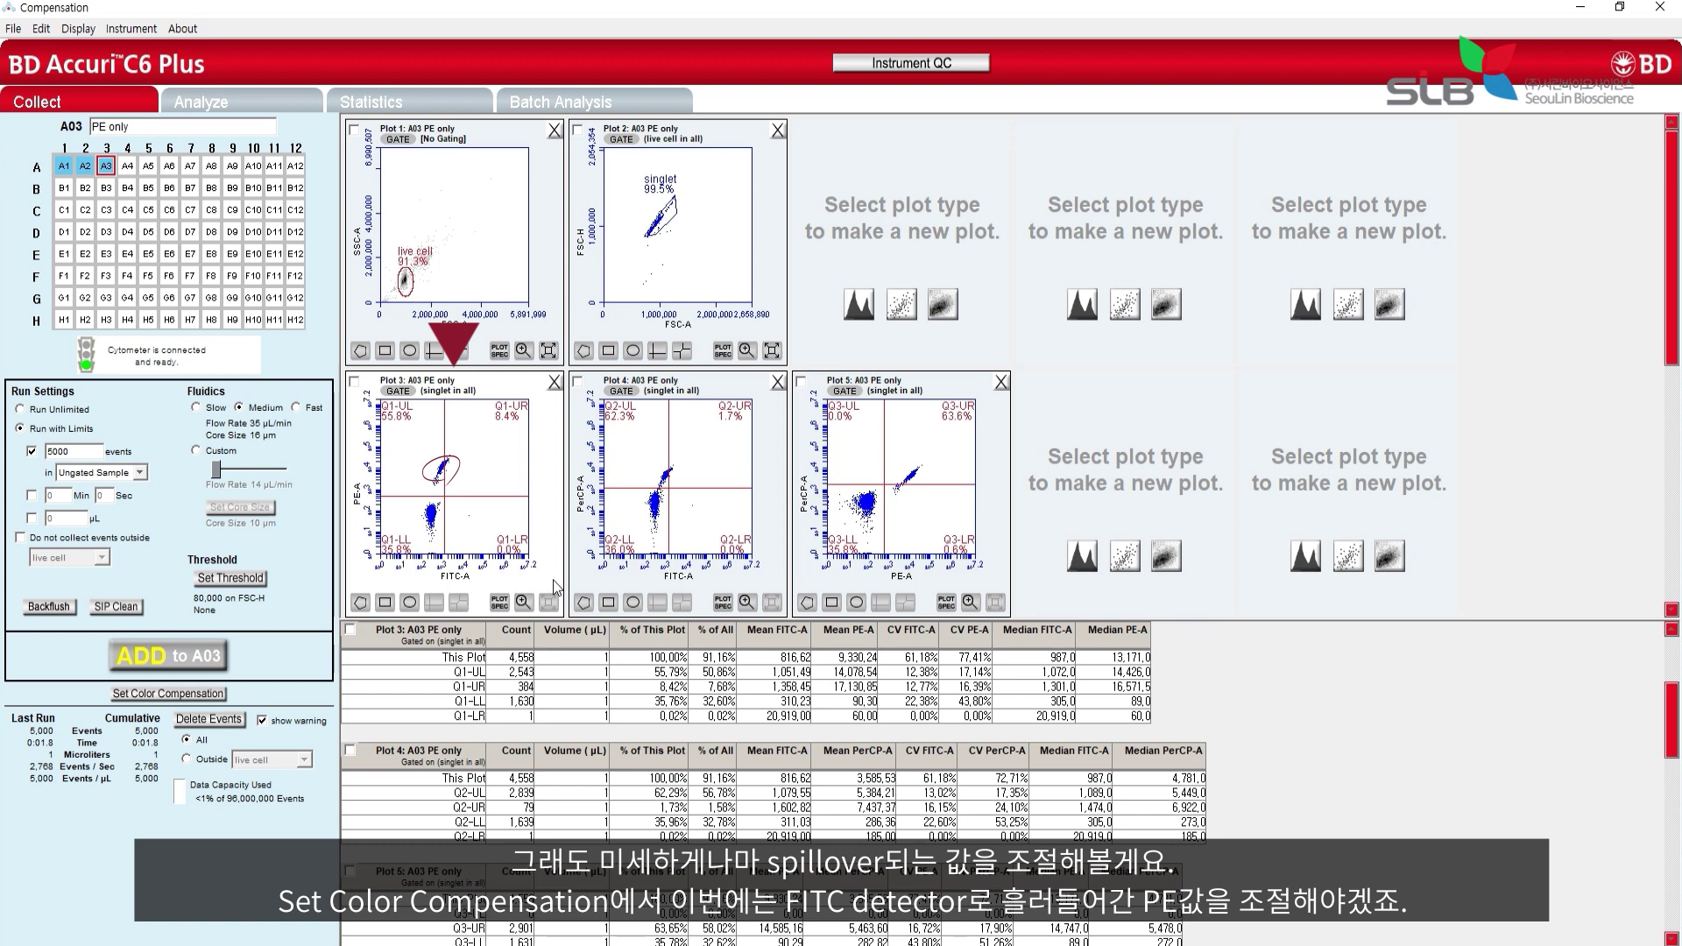
pyautogui.click(218, 694)
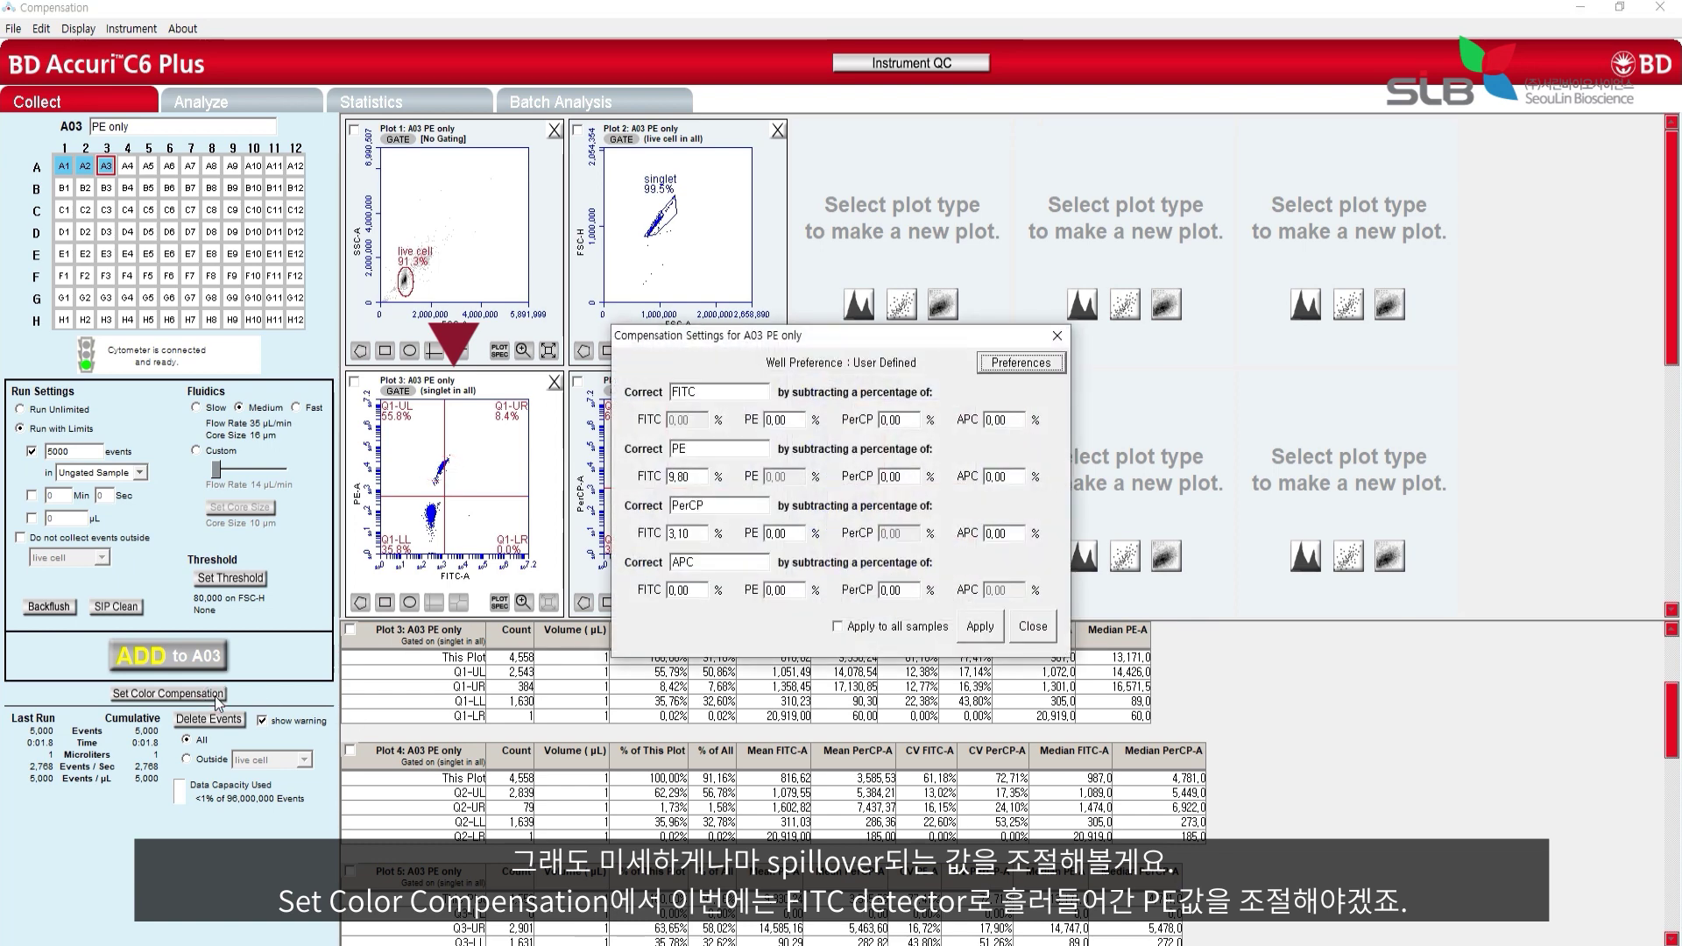
pyautogui.click(800, 419)
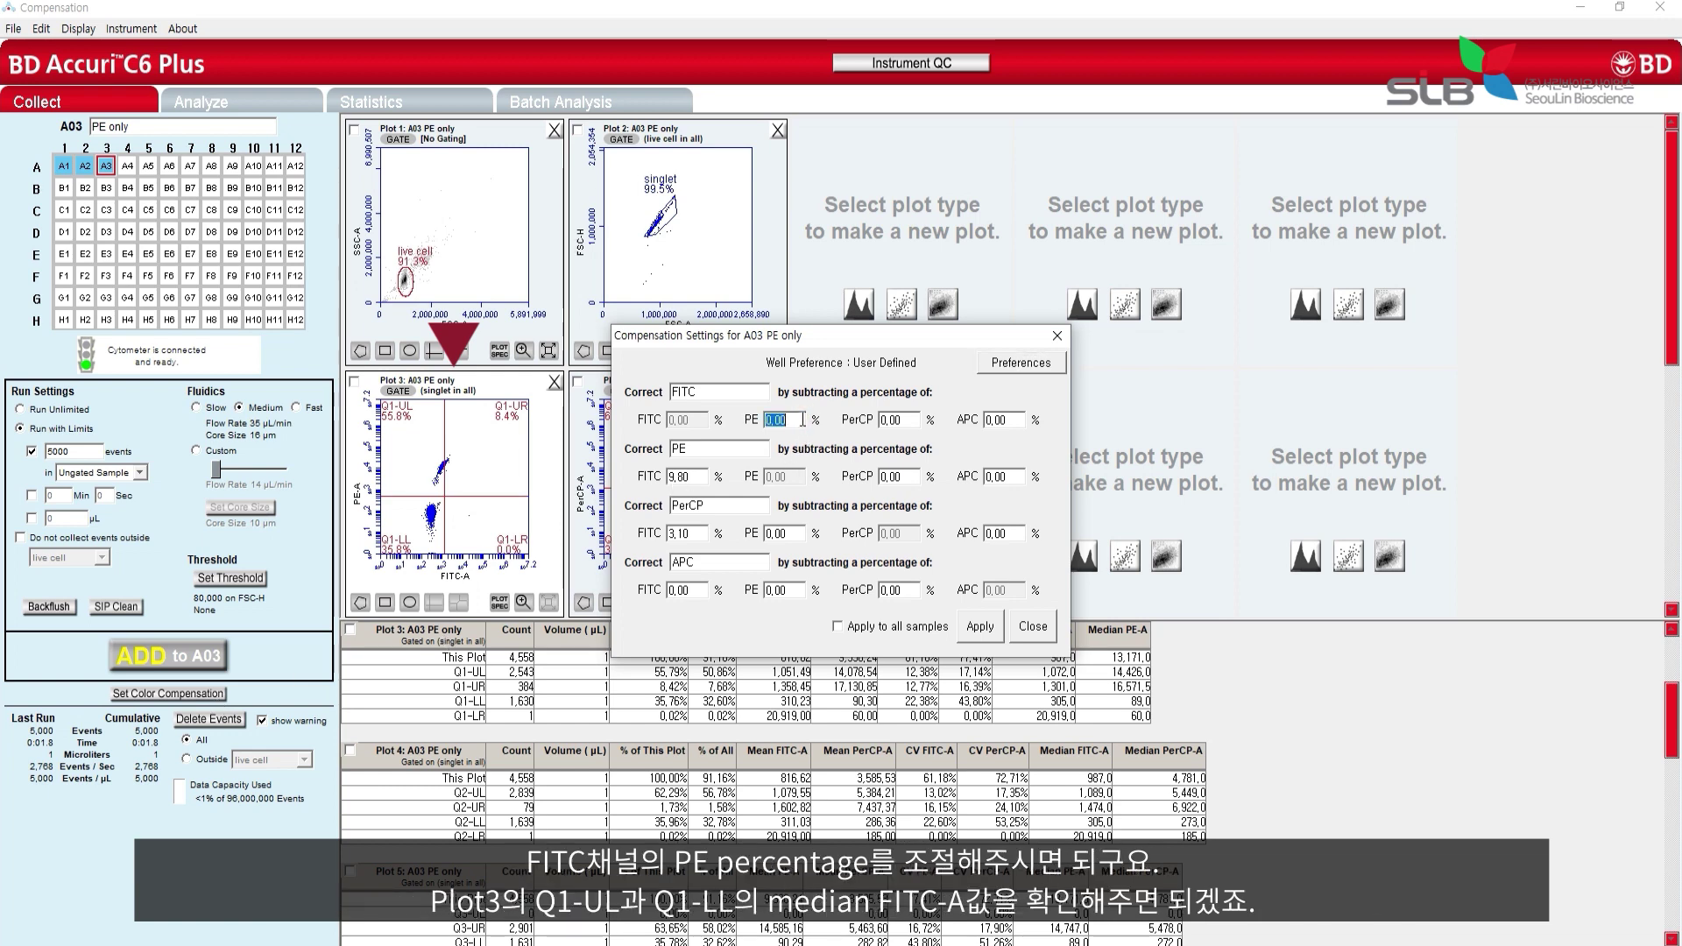
pyautogui.write('3')
pyautogui.click(985, 628)
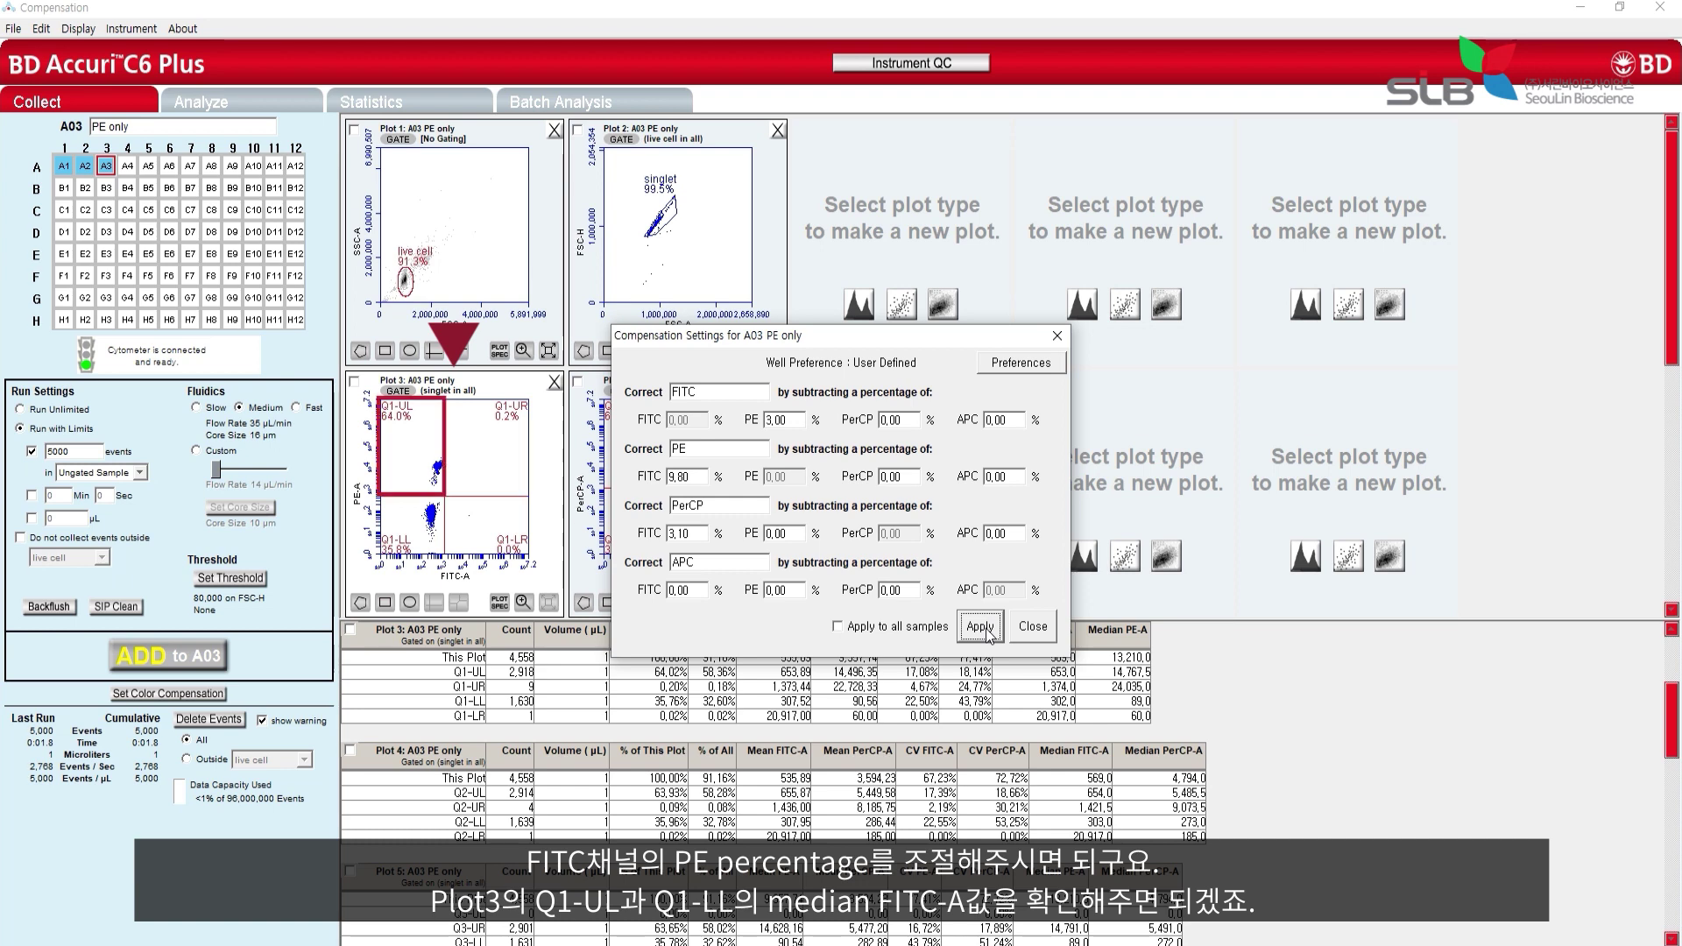
# Move the compensation settings clear of the statistics and select the Median FITC-A values of Q1-LL and Q1-UL in Plot 3.
pyautogui.moveTo(810, 335); pyautogui.dragTo(770, 273)
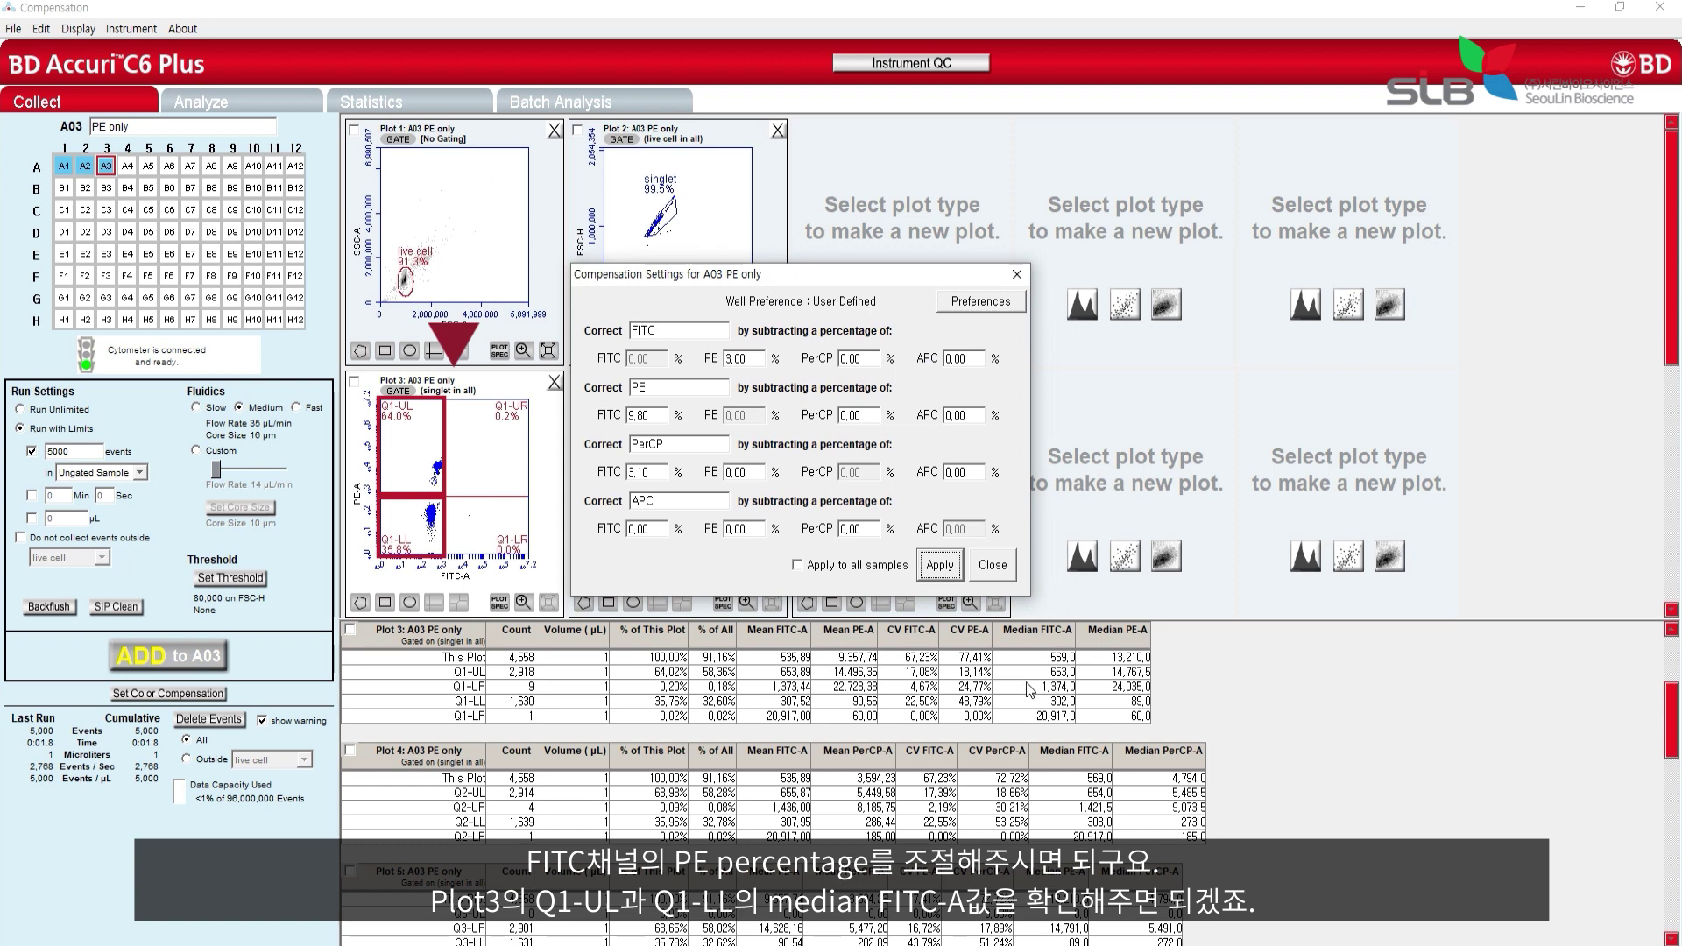
pyautogui.click(1052, 672)
pyautogui.click(1051, 701)
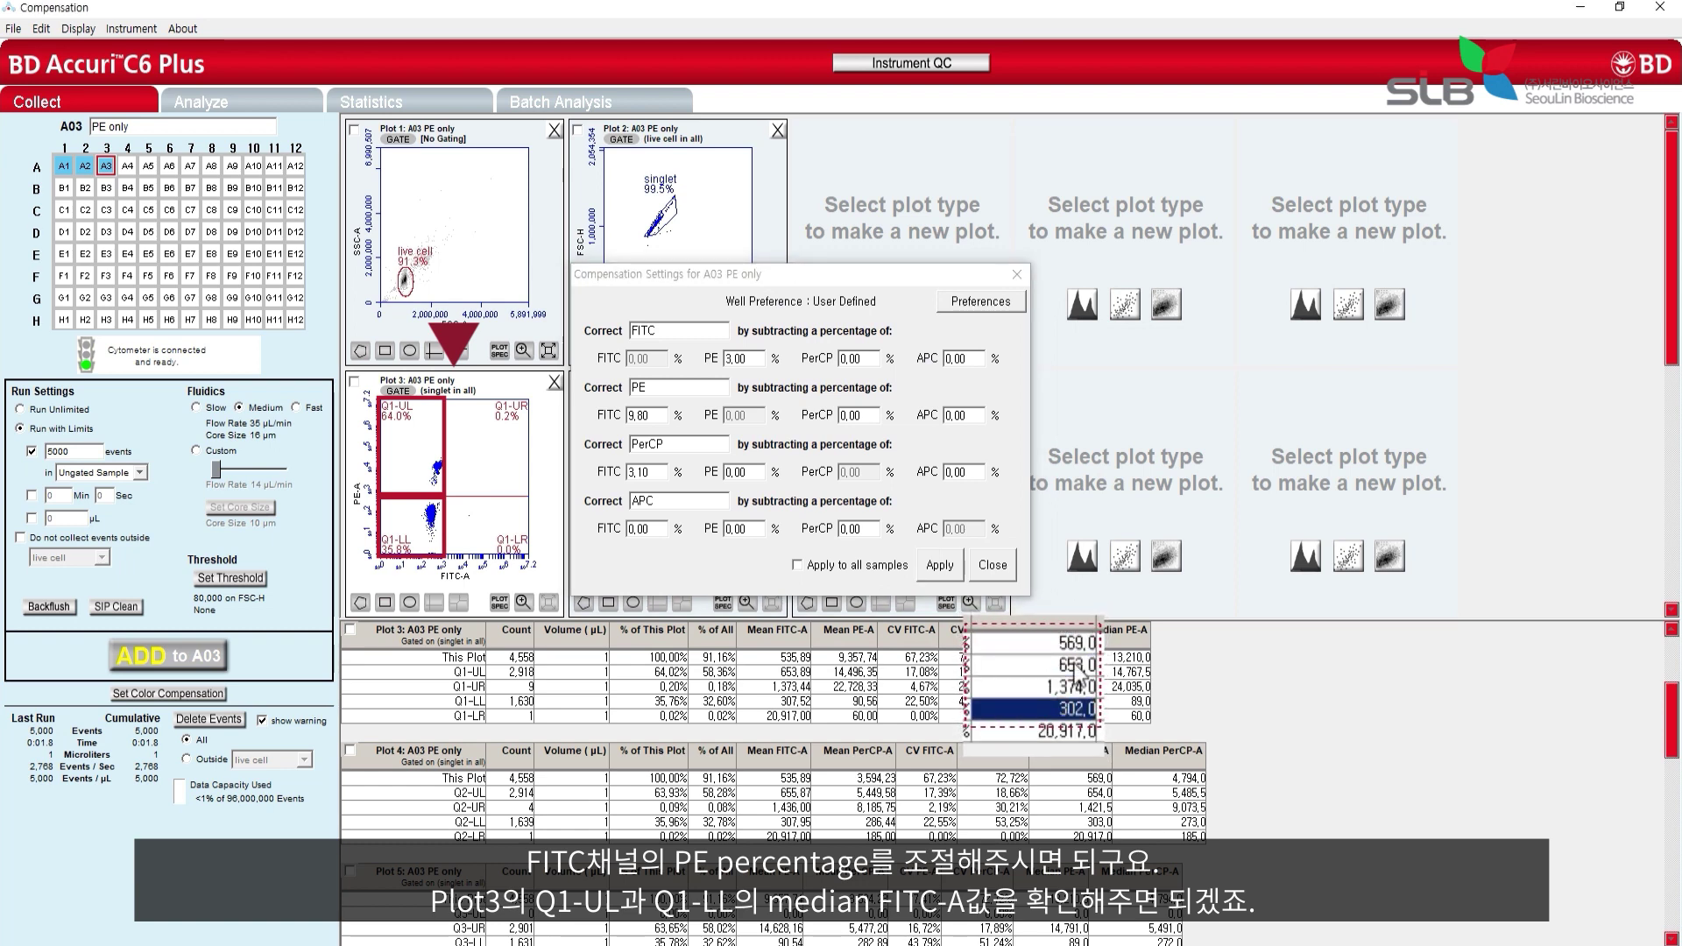
pyautogui.click(1076, 670)
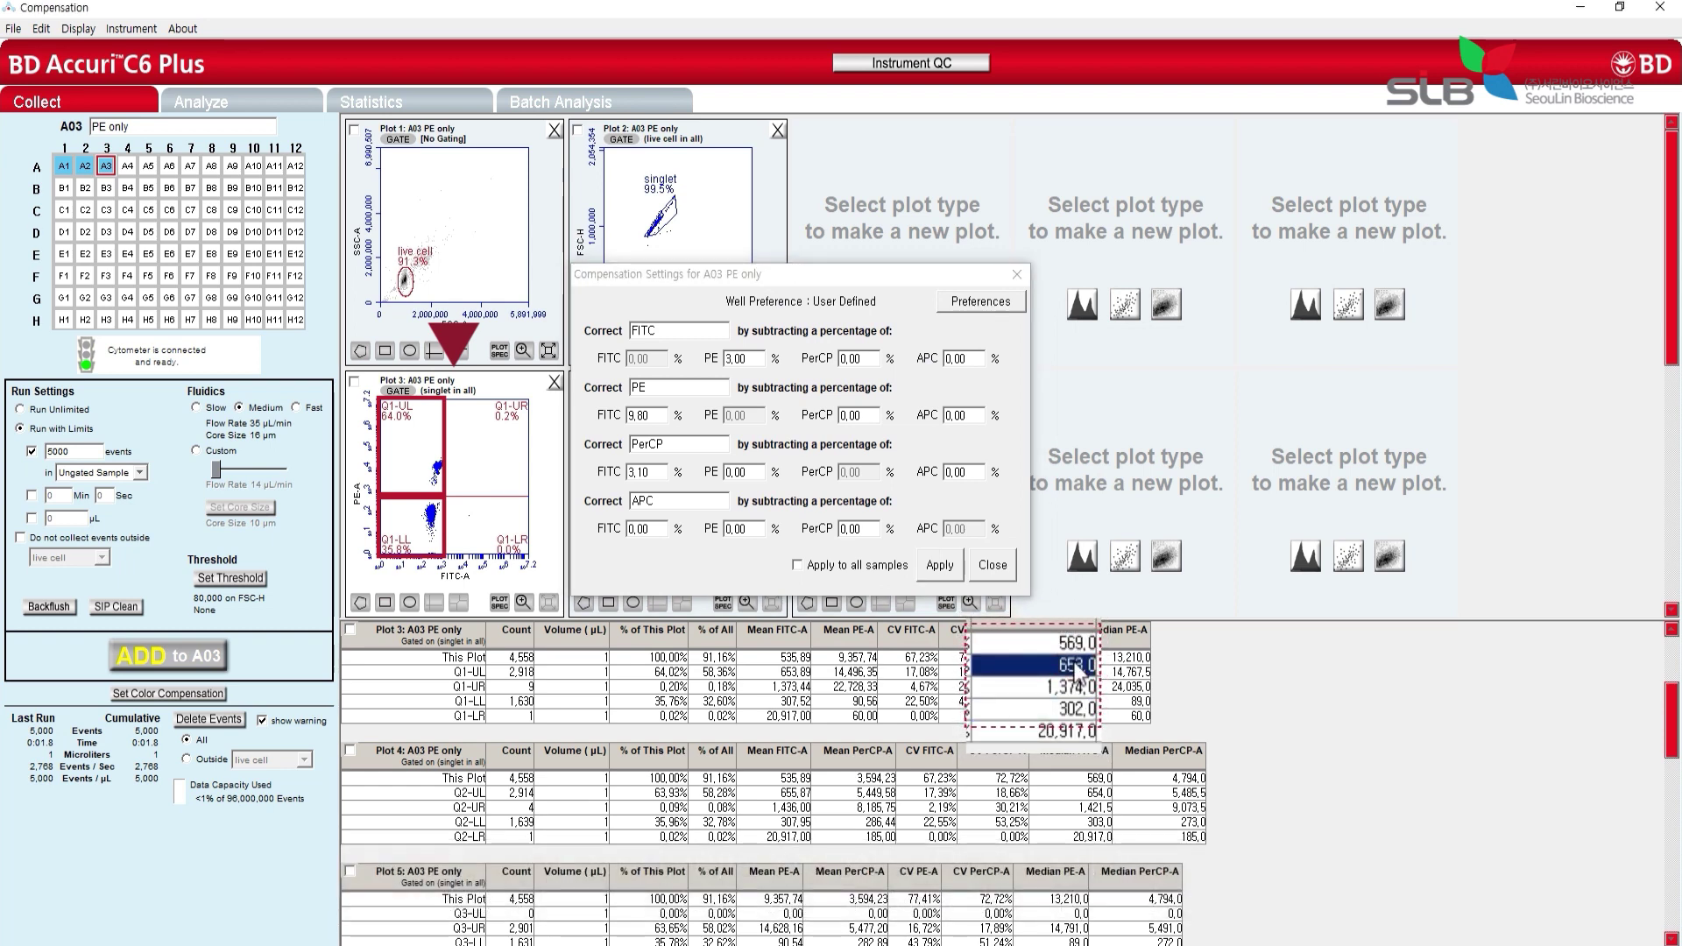
# Try PE subtraction percentages of 4, 5 and 6 for the FITC correction in the compensation settings of A03.
pyautogui.doubleClick(736, 358)
pyautogui.write('4')
pyautogui.click(938, 561)
pyautogui.doubleClick(736, 359)
pyautogui.write('5')
pyautogui.click(938, 565)
pyautogui.doubleClick(759, 359)
pyautogui.write('6')
pyautogui.click(940, 565)
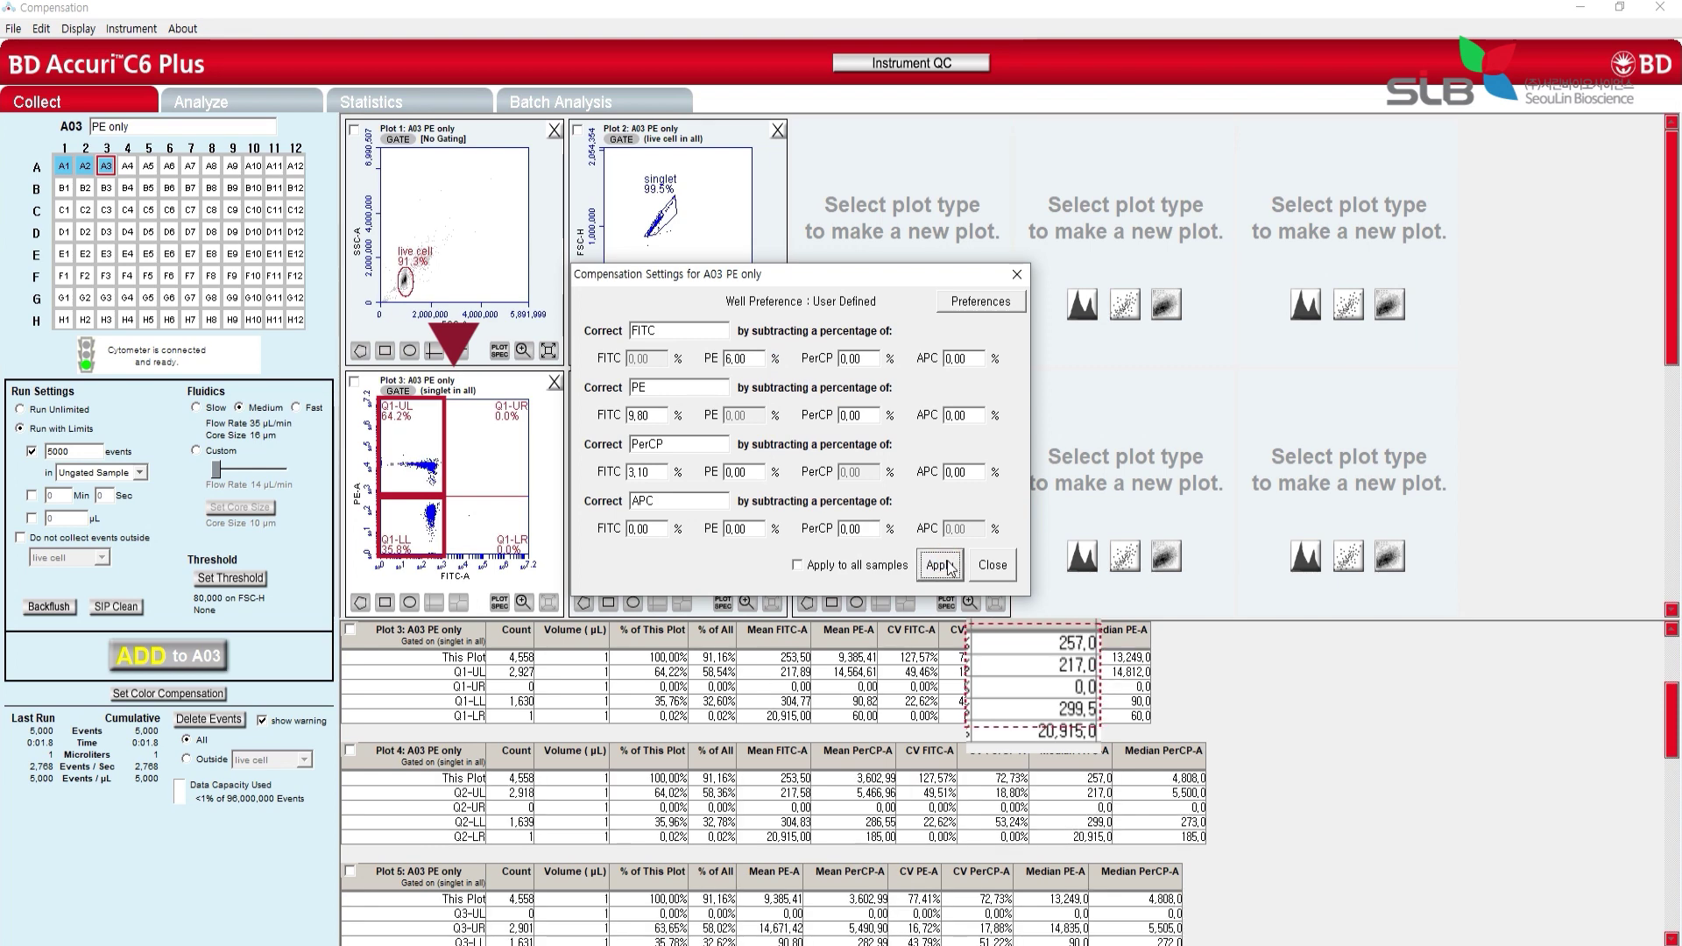
# Set the PE percentage subtracted from FITC to 5.50 and apply the compensation to all samples.
pyautogui.doubleClick(740, 359)
pyautogui.write('5,5')
pyautogui.click(940, 565)
pyautogui.click(797, 565)
pyautogui.click(953, 565)
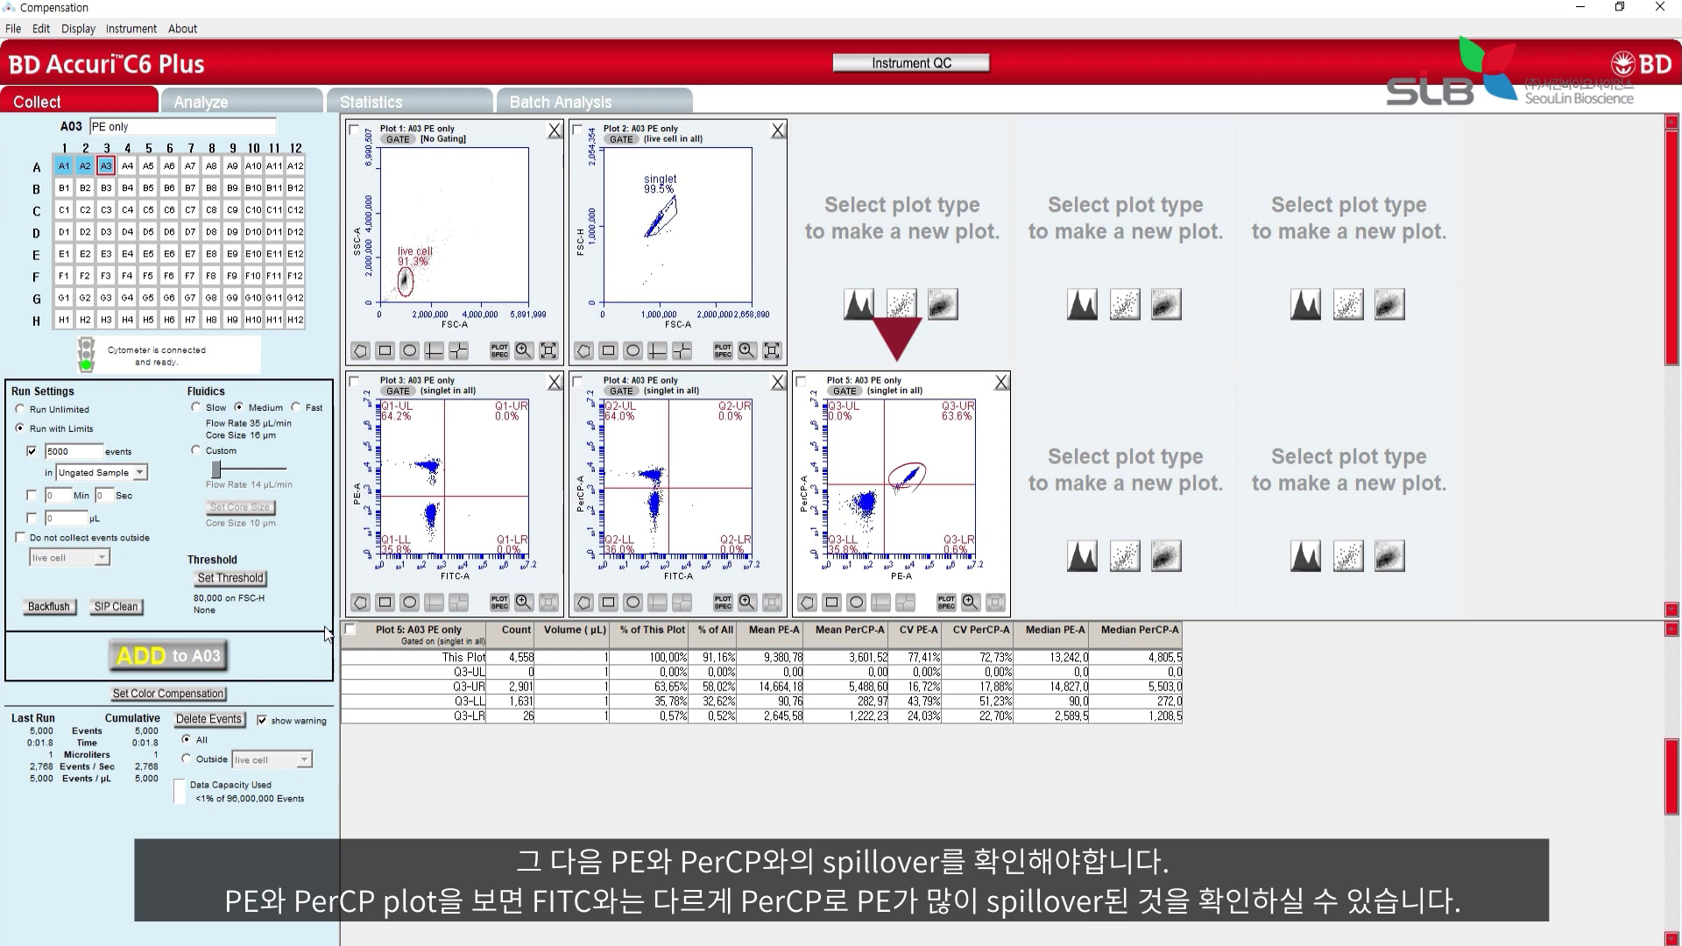
# In the color compensation settings of A03, correct PerCP by subtracting 10% of PE and apply it.
pyautogui.click(191, 696)
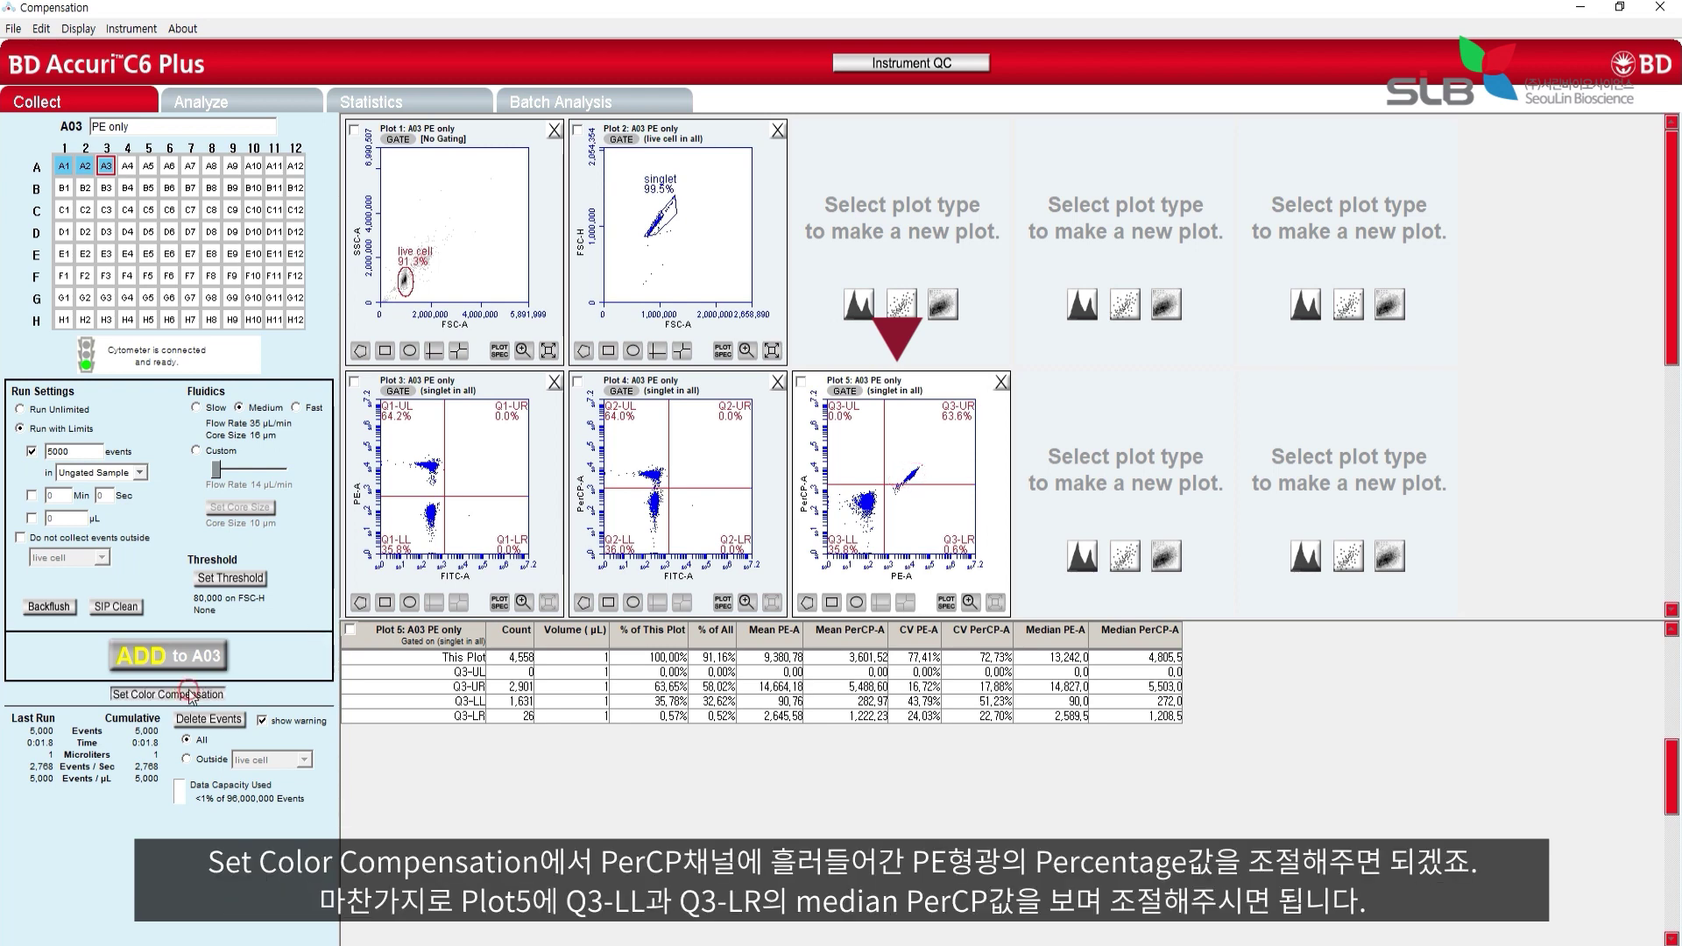
pyautogui.moveTo(886, 341); pyautogui.dragTo(1294, 298)
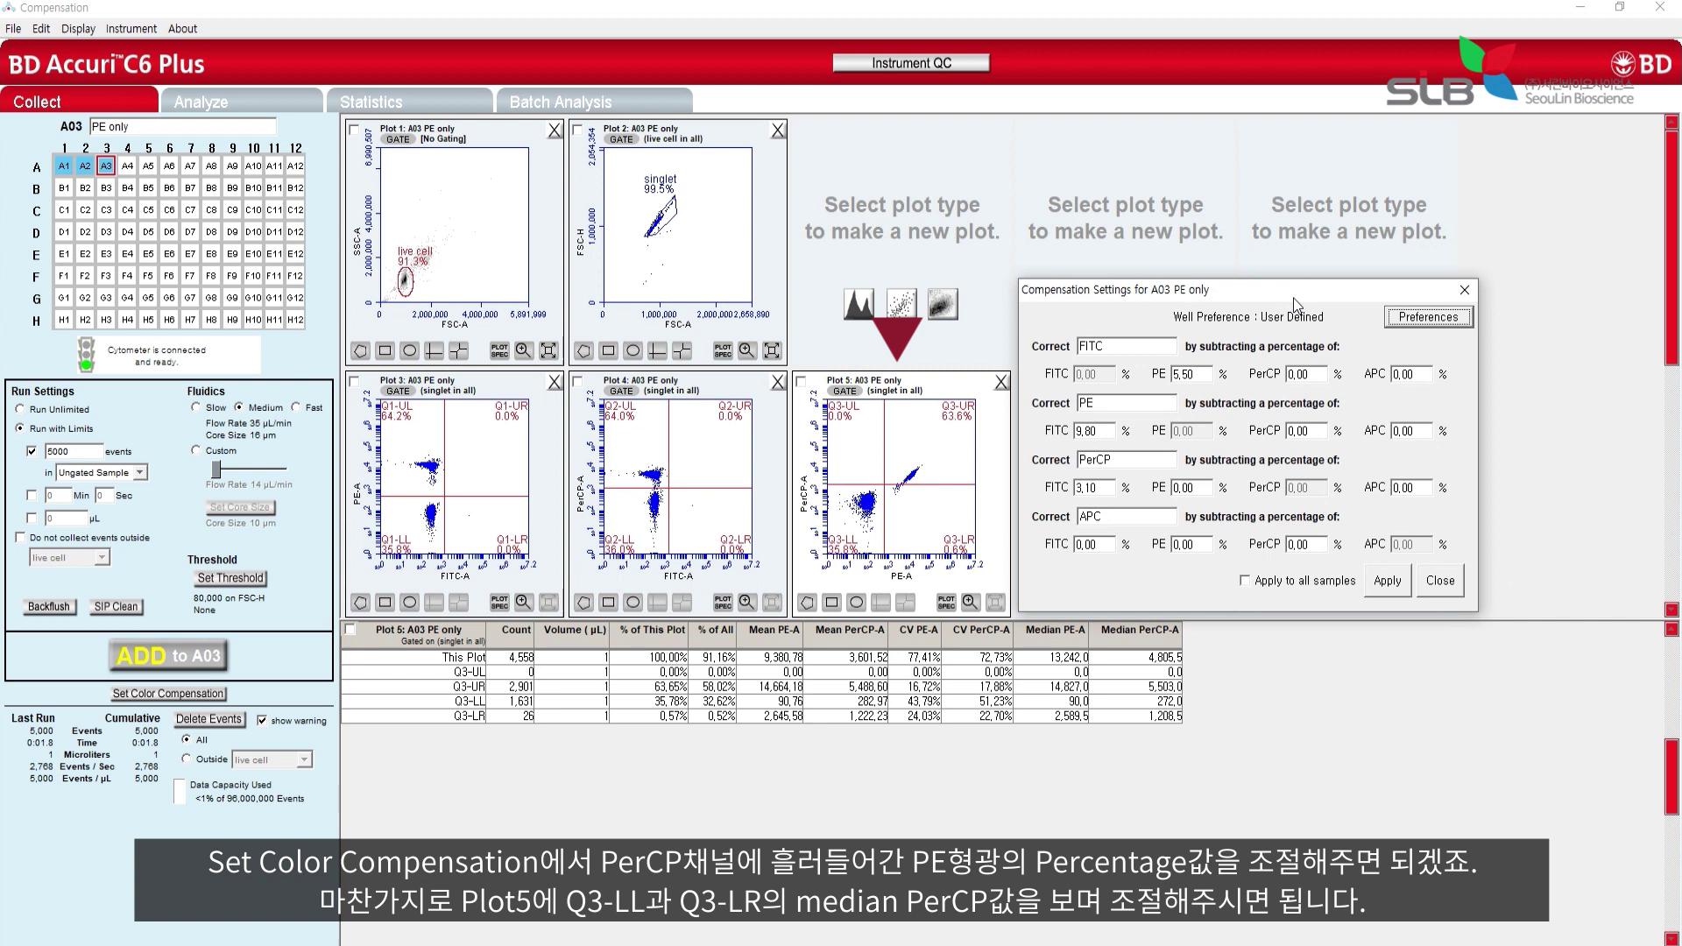
pyautogui.doubleClick(1211, 488)
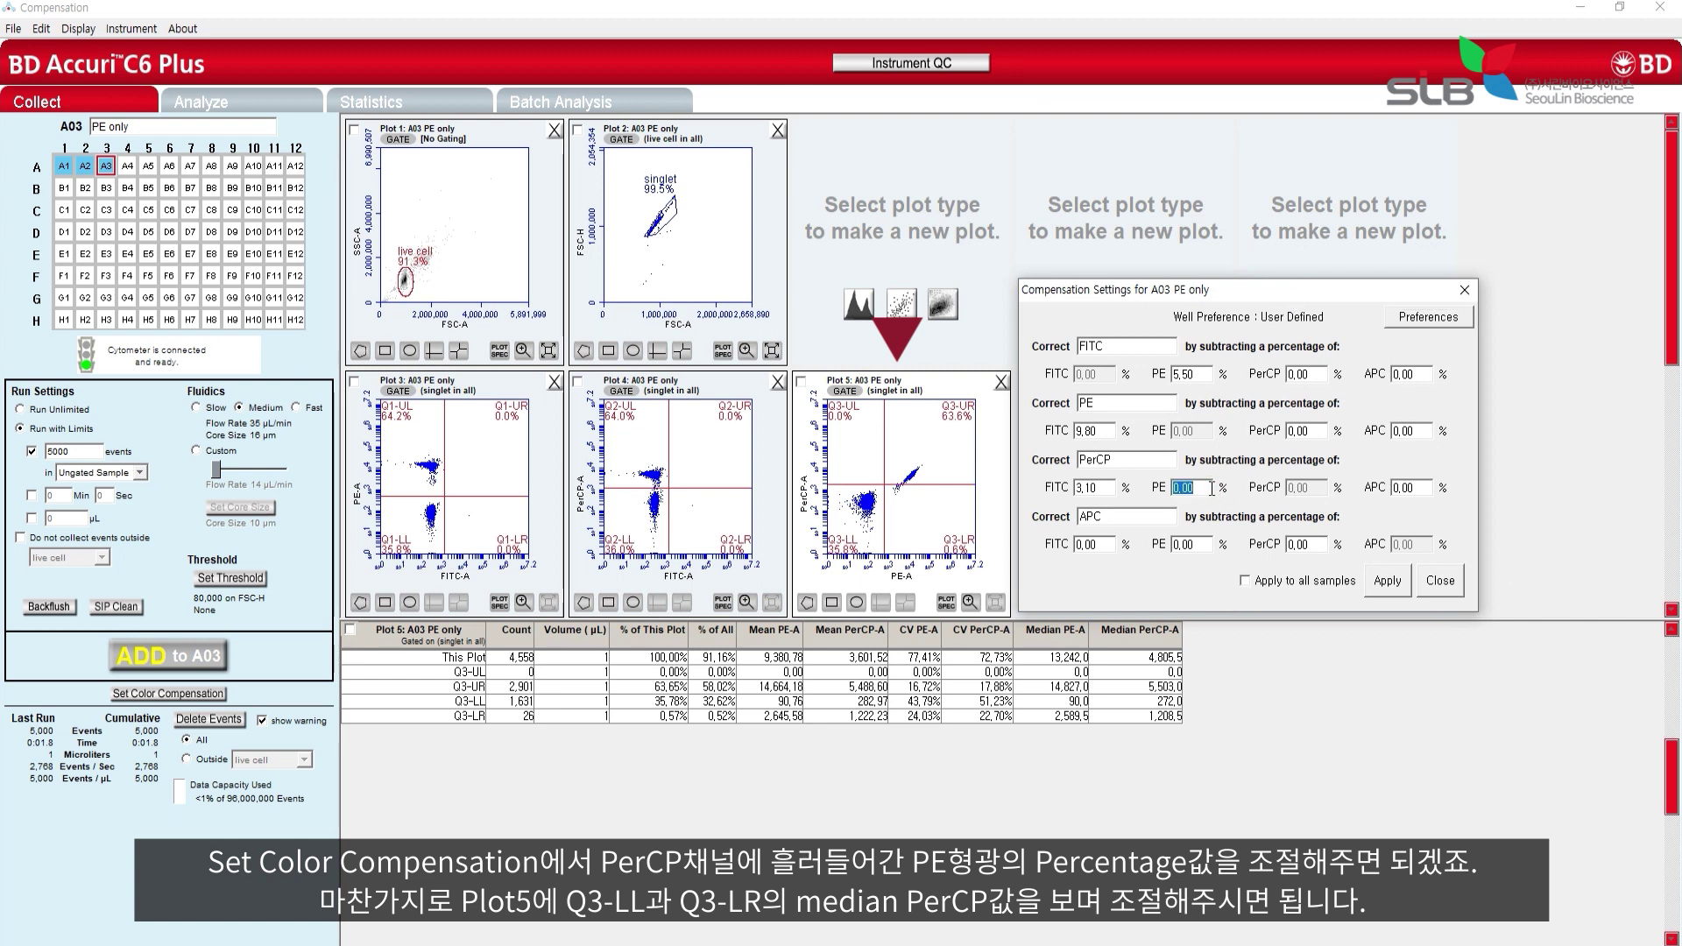
pyautogui.write('10')
pyautogui.click(1384, 582)
# Try PE subtraction percentages of 20, 30 and 40 for the PerCP correction of A03.
pyautogui.doubleClick(1191, 488)
pyautogui.write('20')
pyautogui.press('Return')
pyautogui.doubleClick(1191, 488)
pyautogui.write('30')
pyautogui.click(1388, 580)
pyautogui.doubleClick(1205, 487)
pyautogui.write('40')
pyautogui.press('Return')
# Set the PE percentage subtracted from PerCP to 36 and apply the compensation.
pyautogui.doubleClick(1208, 486)
pyautogui.write('36')
pyautogui.click(1388, 581)
pyautogui.click(1398, 586)
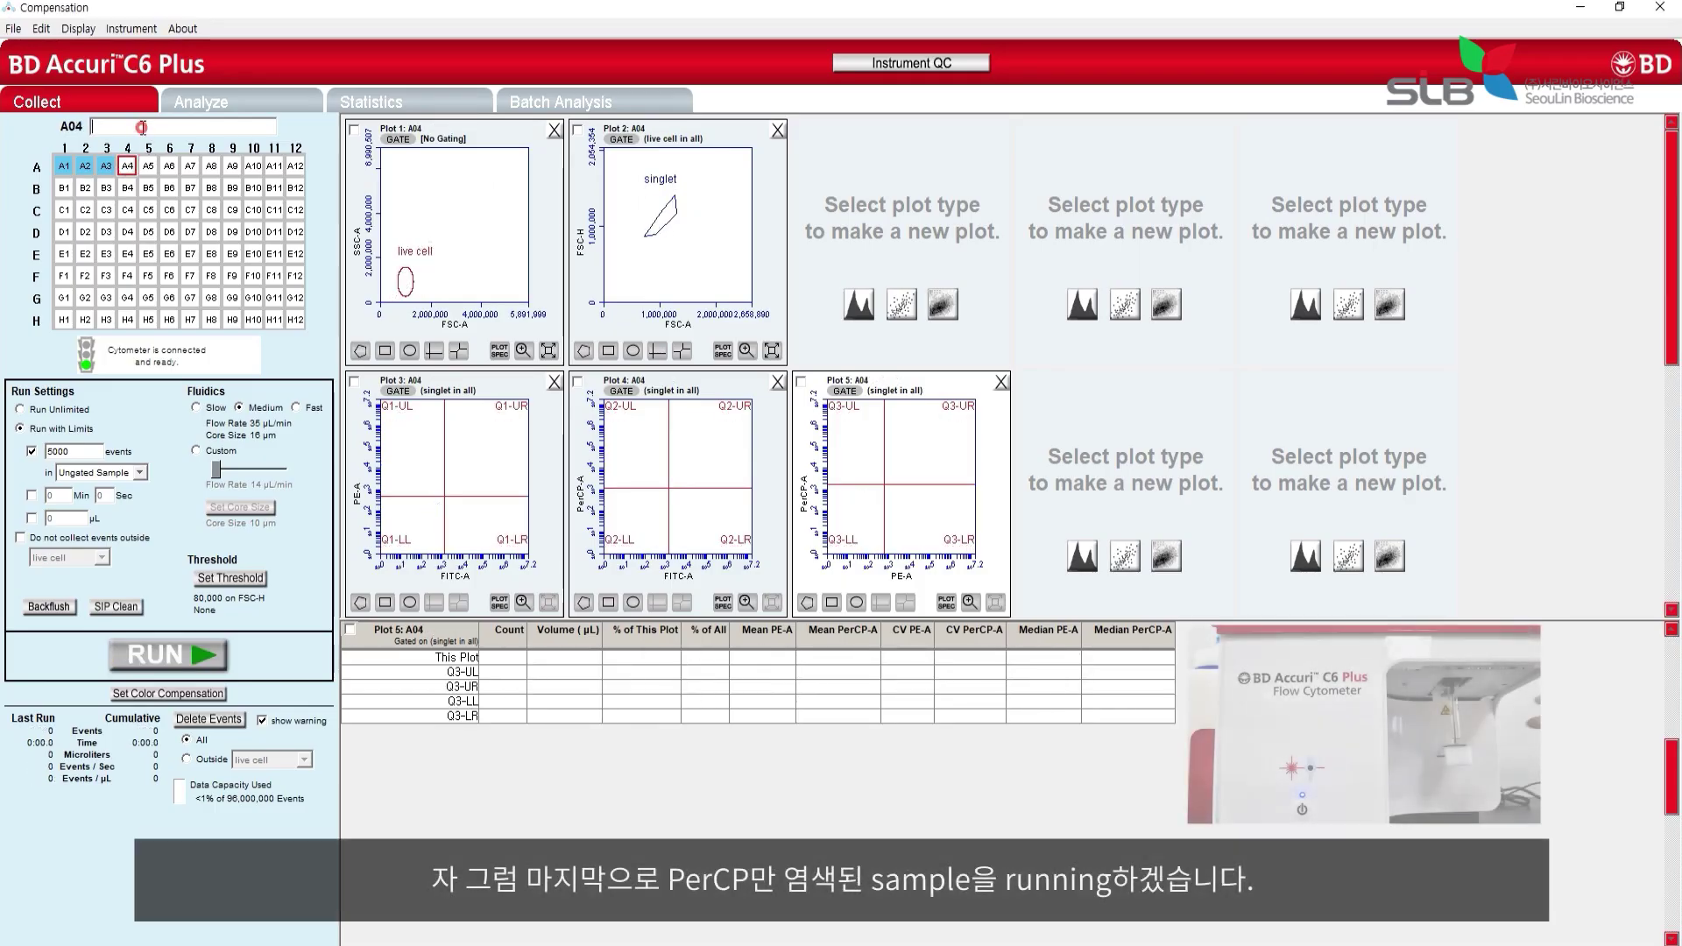
# Name sample A04 "PerCP only" and run its acquisition.
pyautogui.click(142, 127)
pyautogui.write('PerCP only')
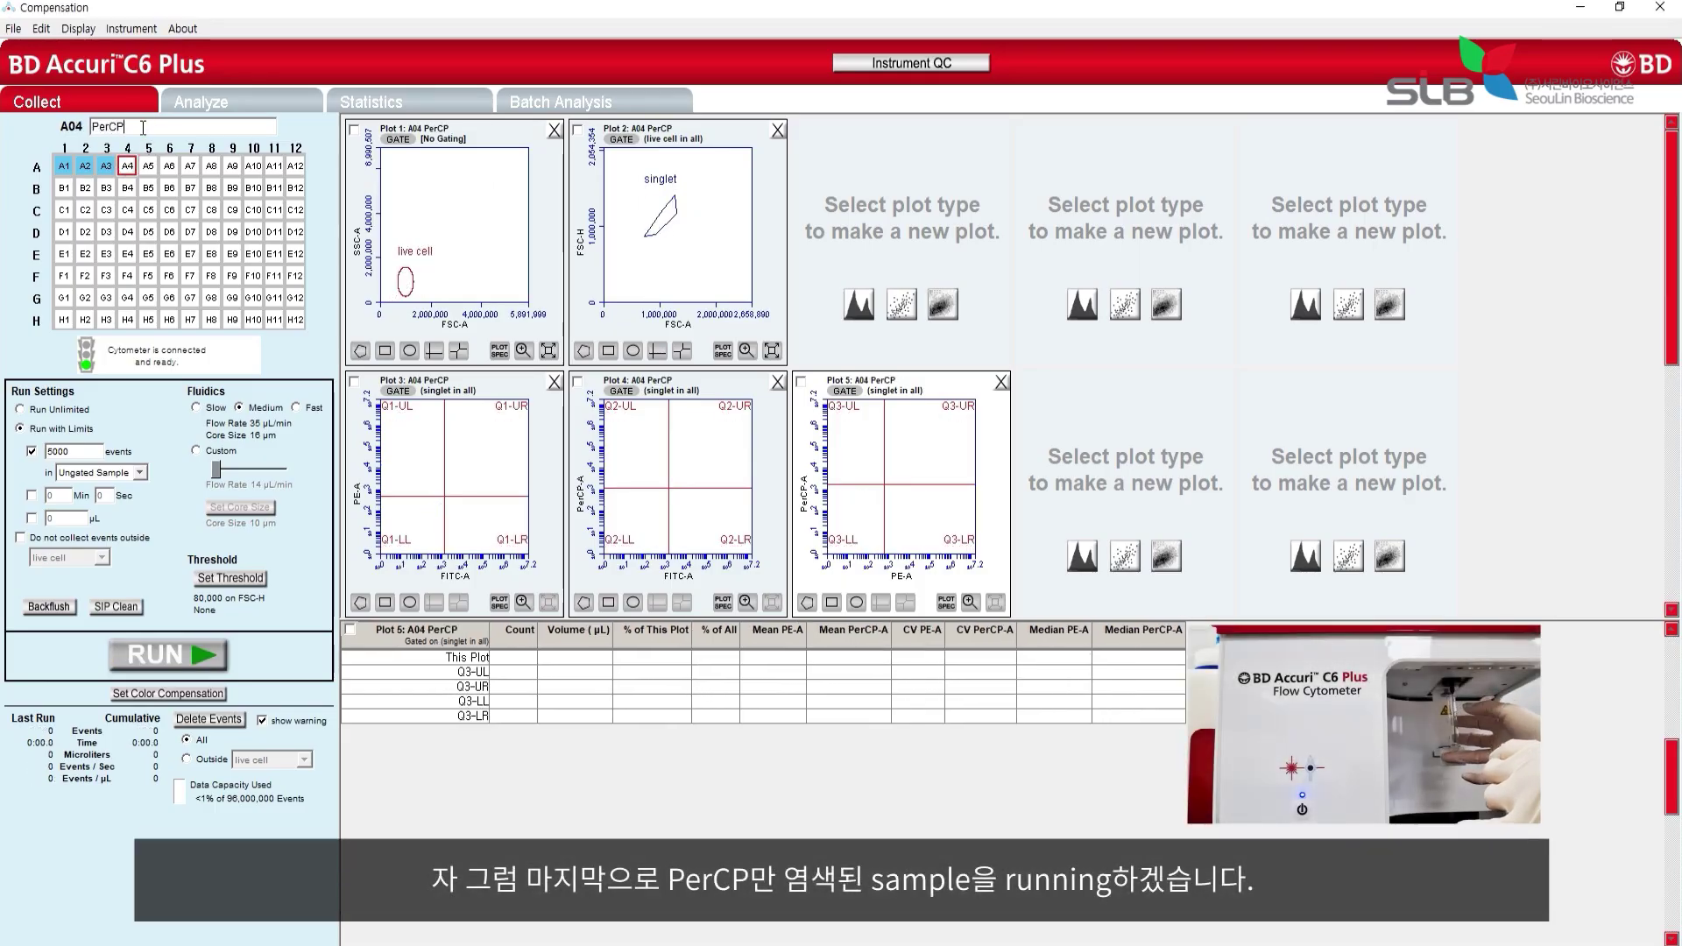
pyautogui.click(169, 666)
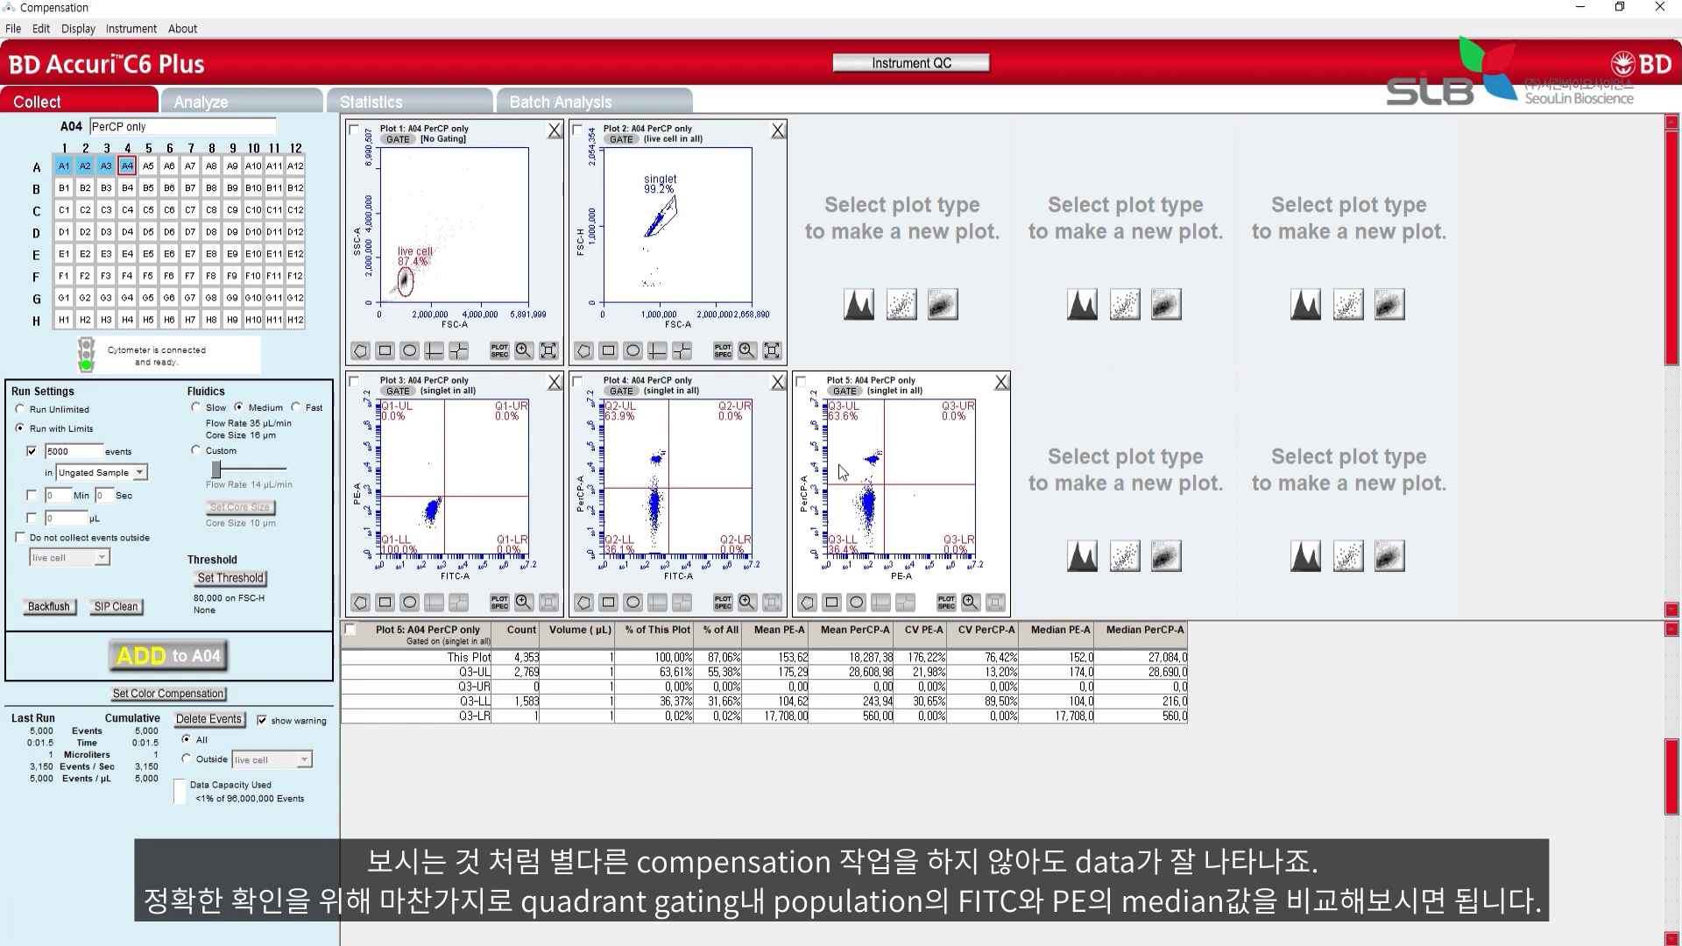
# In the color compensation settings of A04, correct FITC by subtracting 1% of PerCP and apply it.
pyautogui.click(700, 574)
pyautogui.click(168, 694)
pyautogui.moveTo(807, 334); pyautogui.dragTo(1003, 310)
pyautogui.doubleClick(1088, 370)
pyautogui.write('1')
pyautogui.click(1170, 578)
# Try a PerCP subtraction of 0.5% for the FITC correction of A04, and settle on 0.3%, applying each value.
pyautogui.doubleClick(1087, 371)
pyautogui.write('0.5')
pyautogui.click(1171, 584)
pyautogui.doubleClick(1086, 371)
pyautogui.write('0.3')
pyautogui.click(1173, 571)
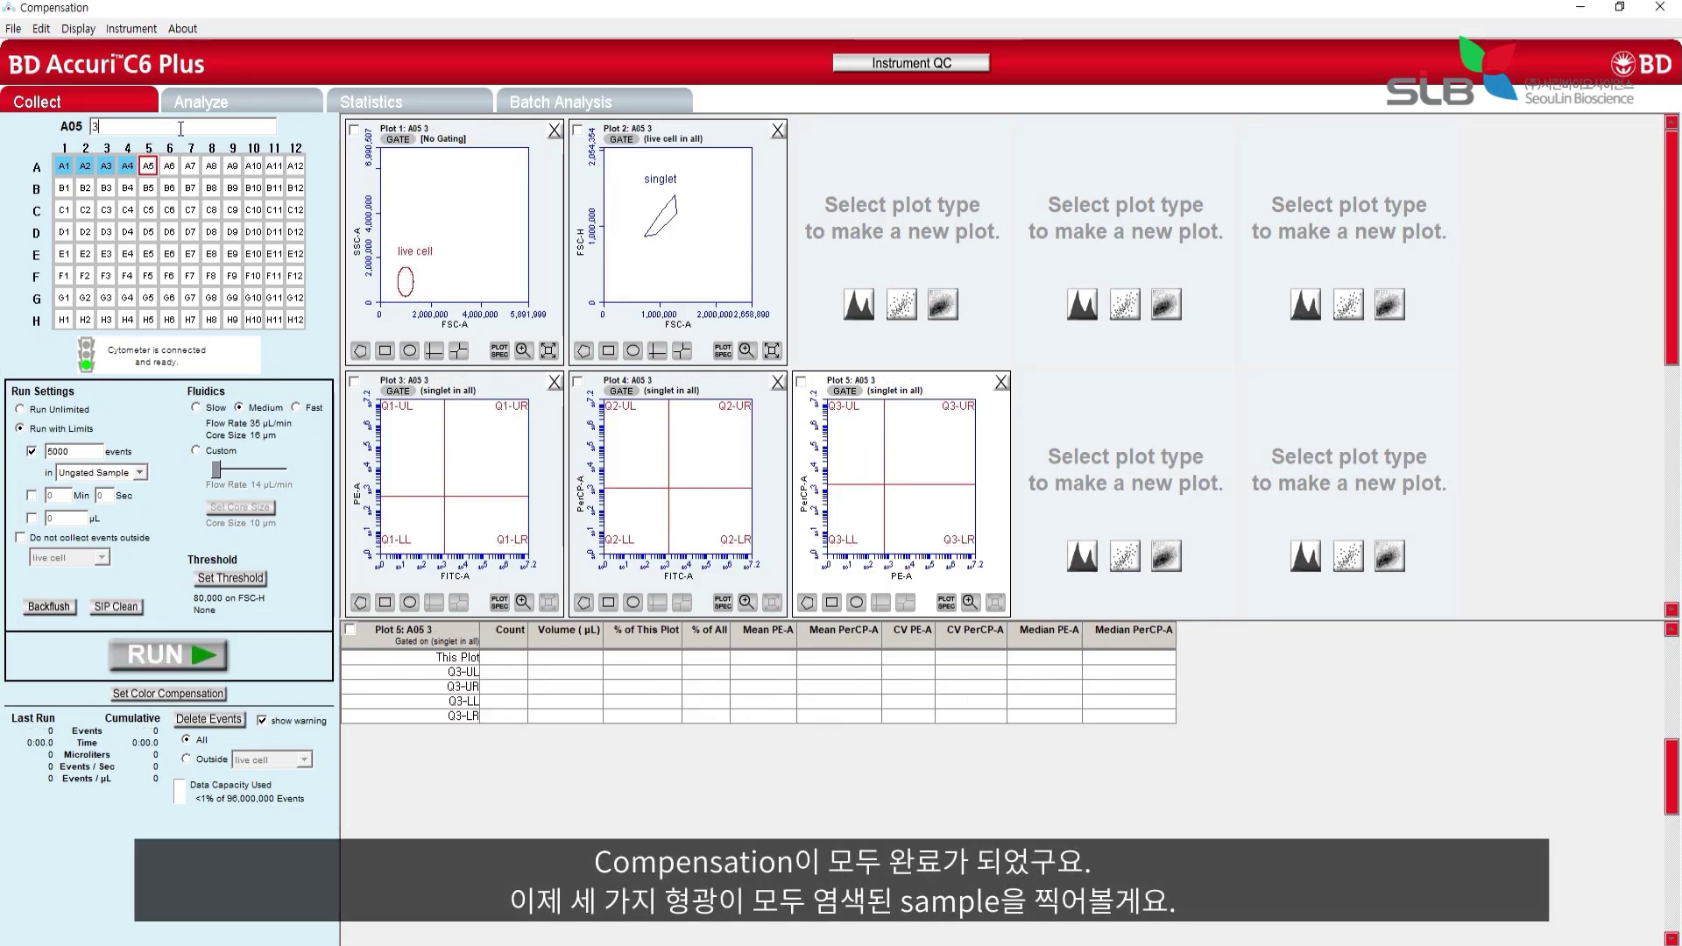
# Name sample A05 "3-color sample" and run its acquisition.
pyautogui.write('-color sample')
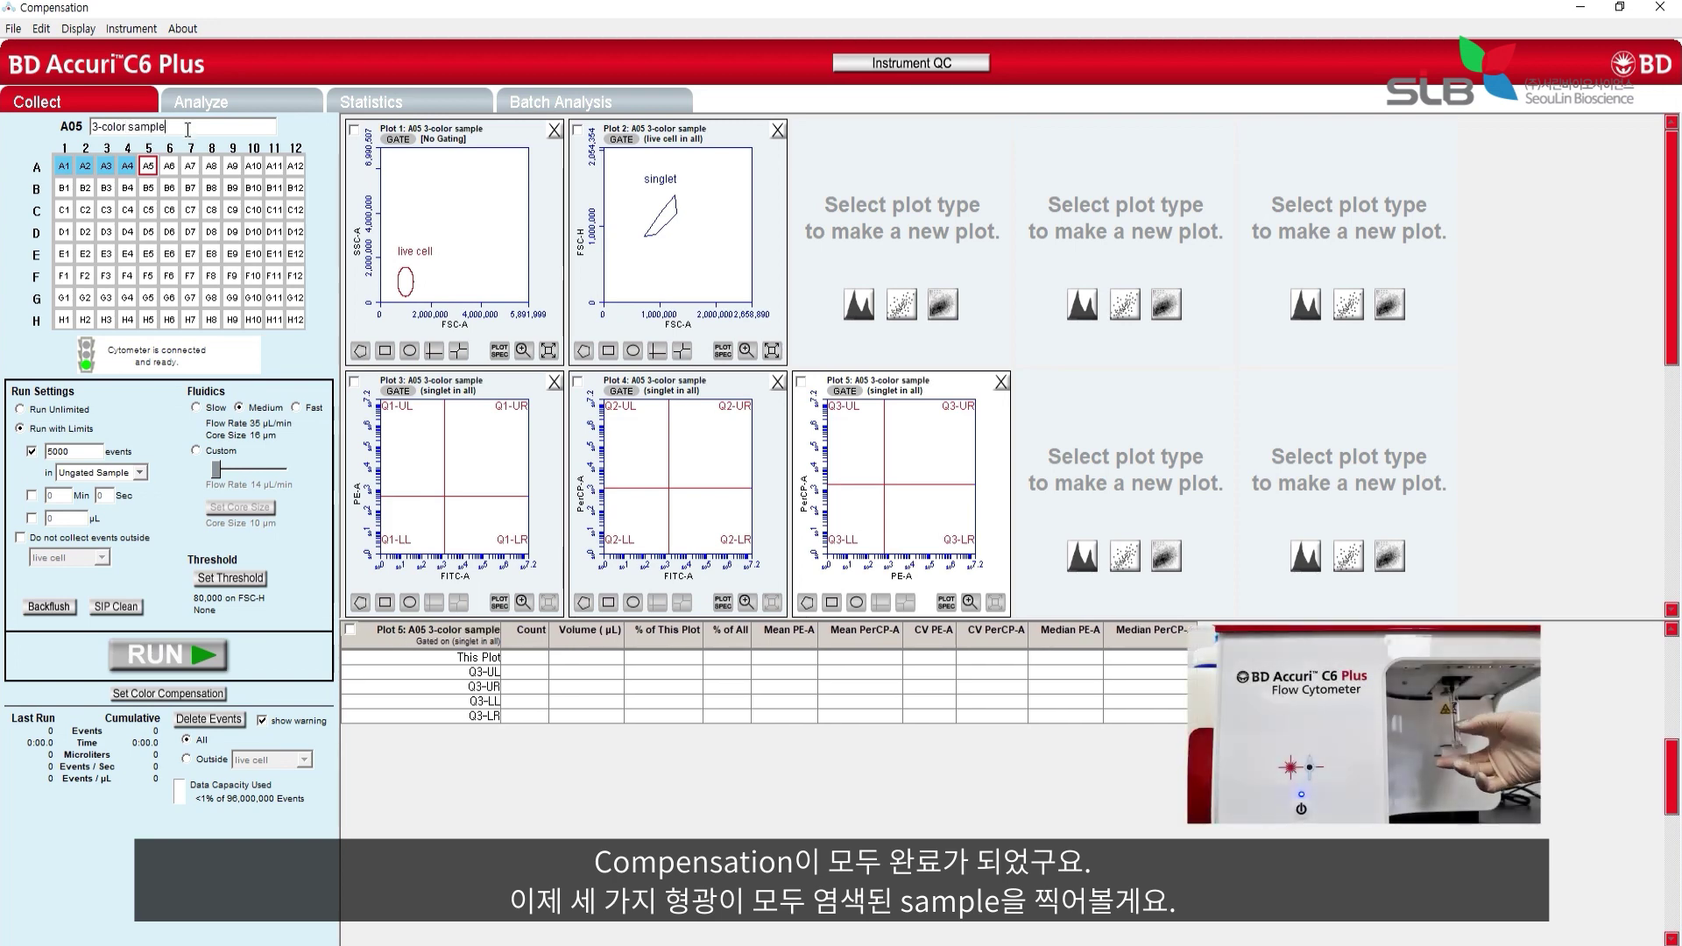
pyautogui.click(199, 653)
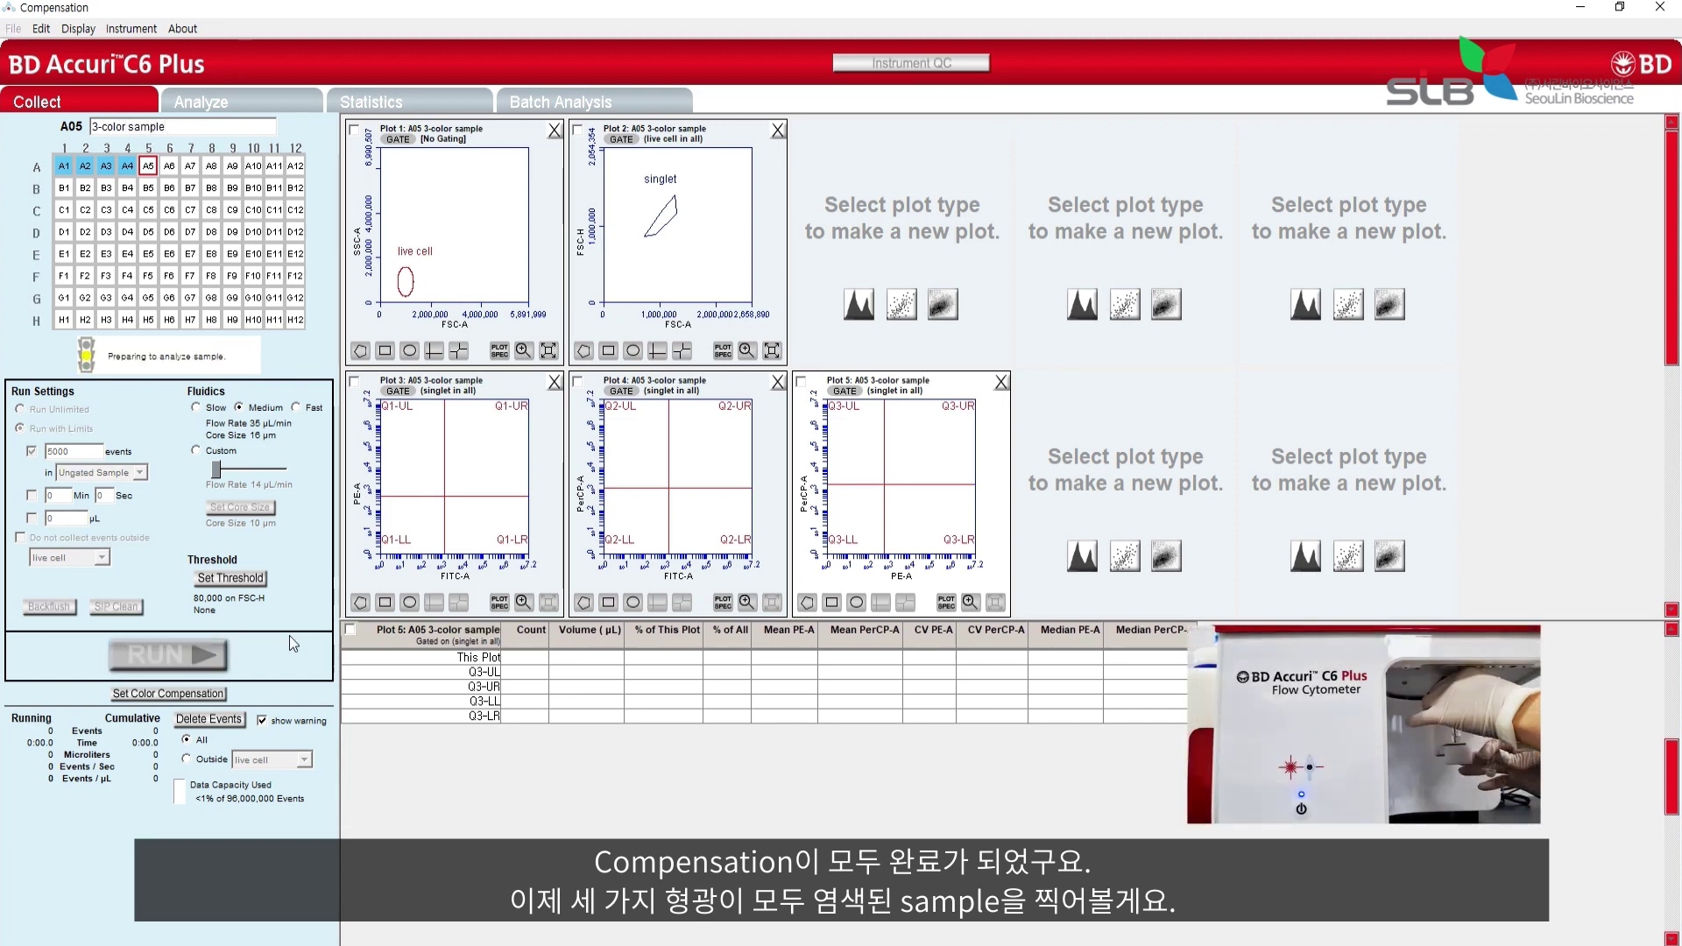